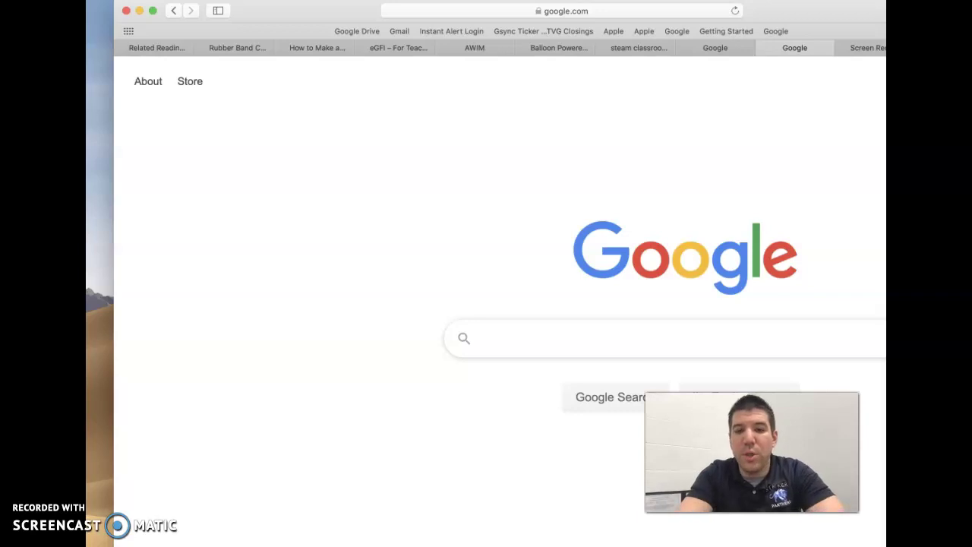
- Search Google for 'sheets' and go from the product page to the Google Sheets home
{"action": "type", "text": "sheets"}
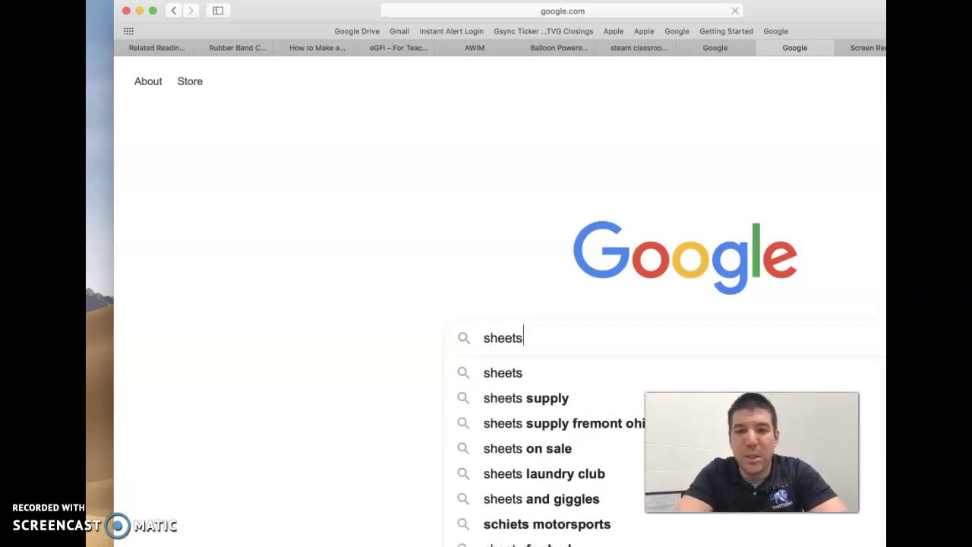
{"action": "key", "text": "Return"}
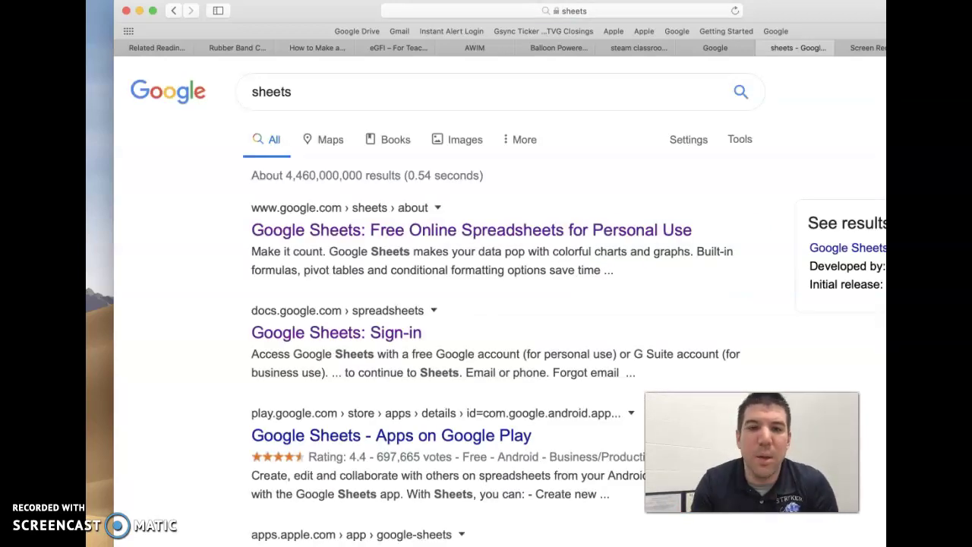
{"action": "left_click", "coordinate": [514, 238]}
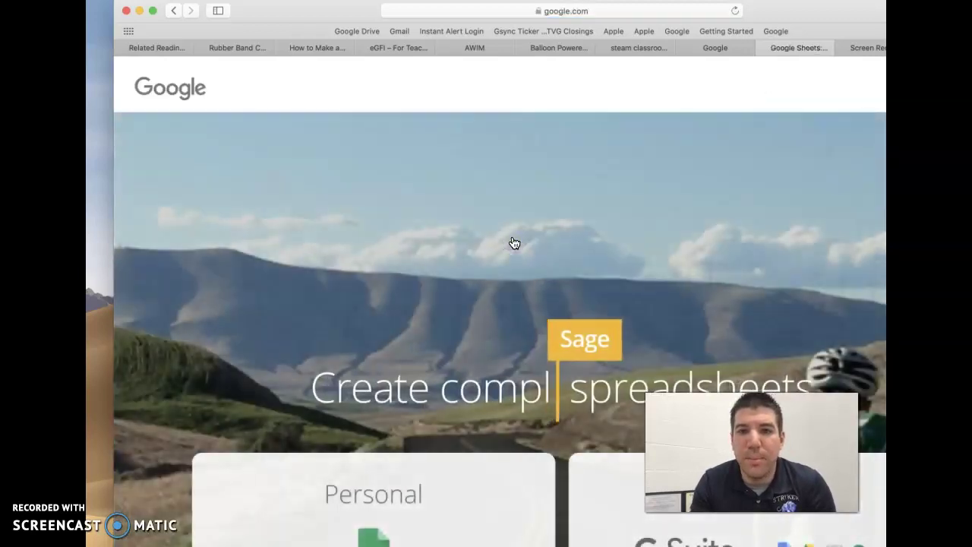
{"action": "scroll", "coordinate": [512, 238], "scroll_direction": "down", "scroll_amount": 5}
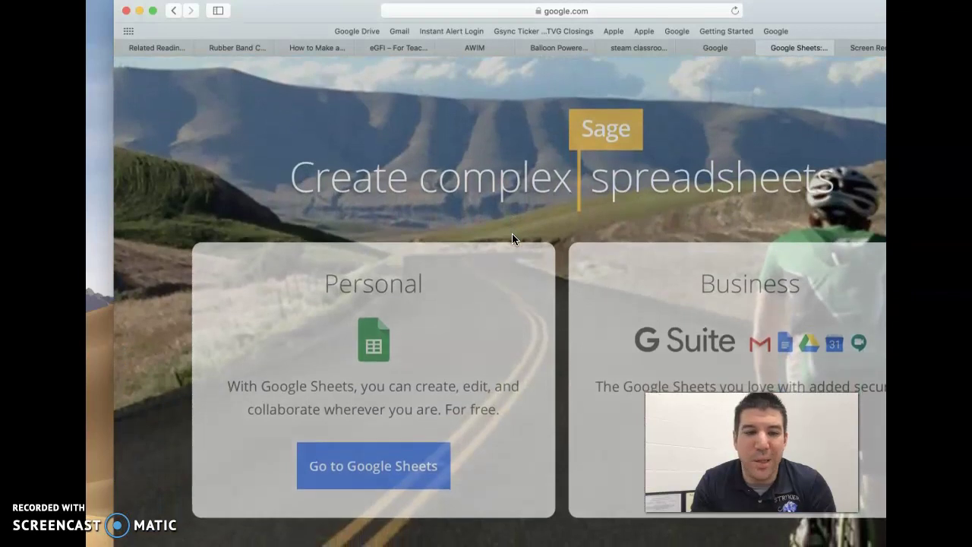
{"action": "left_click", "coordinate": [402, 465]}
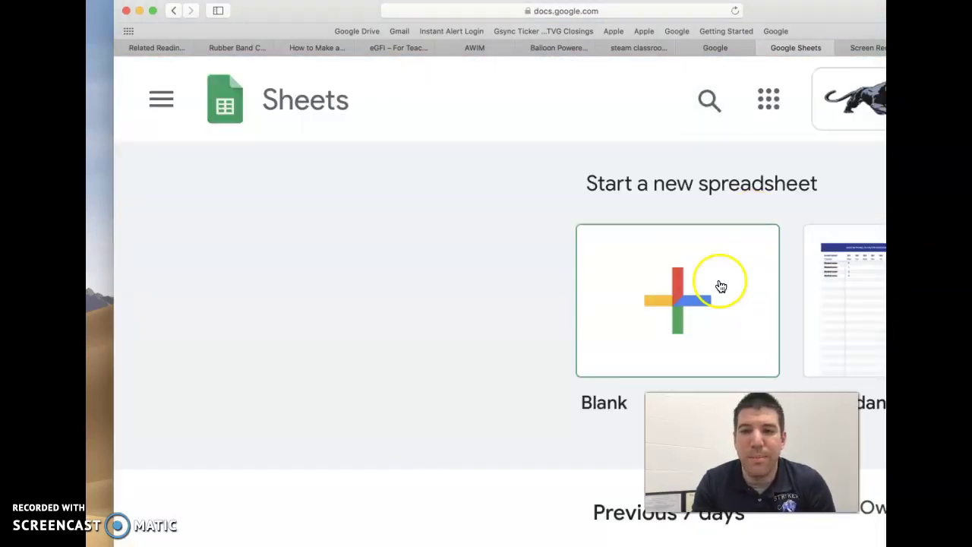
- Start a Blank spreadsheet and screenshot its empty grid across the whole browser window
{"action": "left_click", "coordinate": [718, 289]}
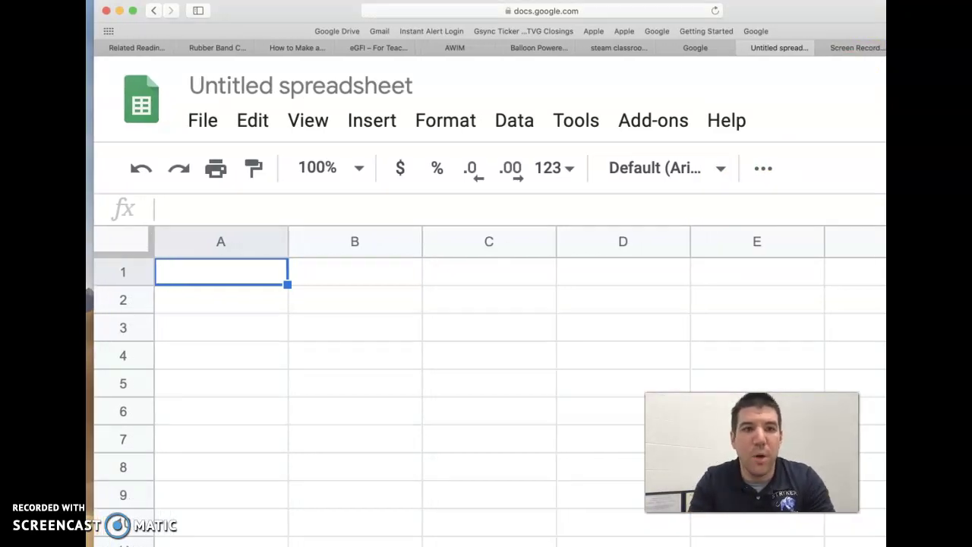
{"action": "left_click_drag", "start_coordinate": [96, 53], "coordinate": [885, 543]}
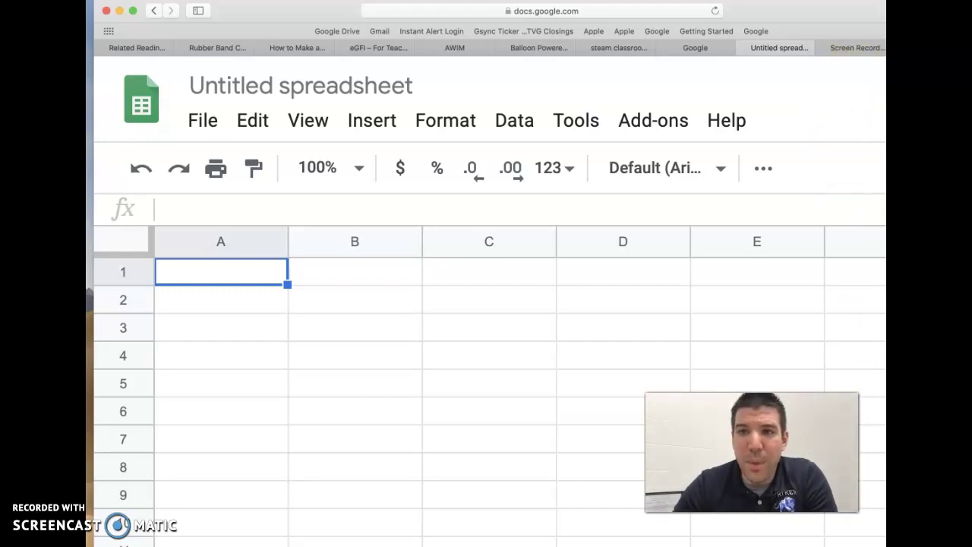
- Search 'gcf google sheets', open the edu.gcfglobal.org tutorial, then its Getting Started with Google Sheets lesson
{"action": "key", "text": "ctrl+Tab"}
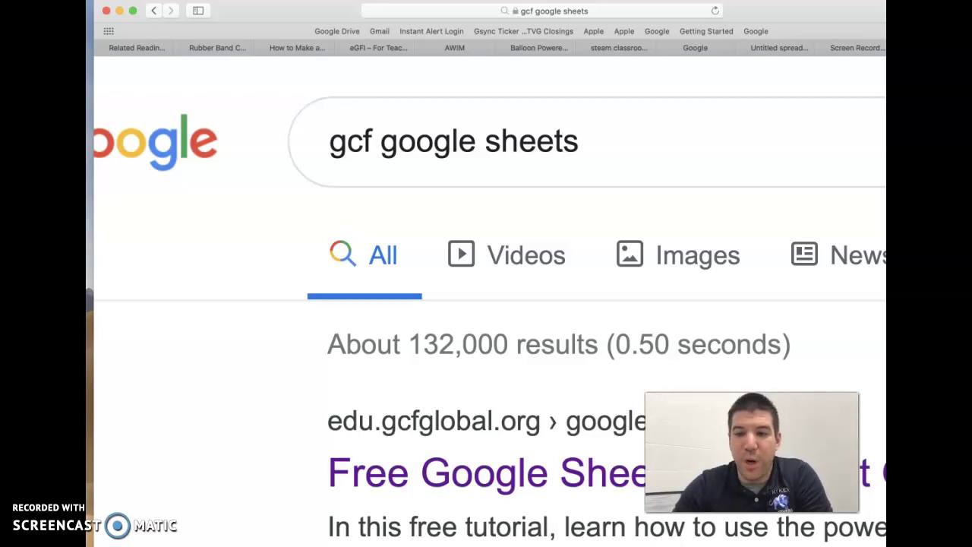
{"action": "scroll", "coordinate": [532, 463], "scroll_direction": "down", "scroll_amount": 2}
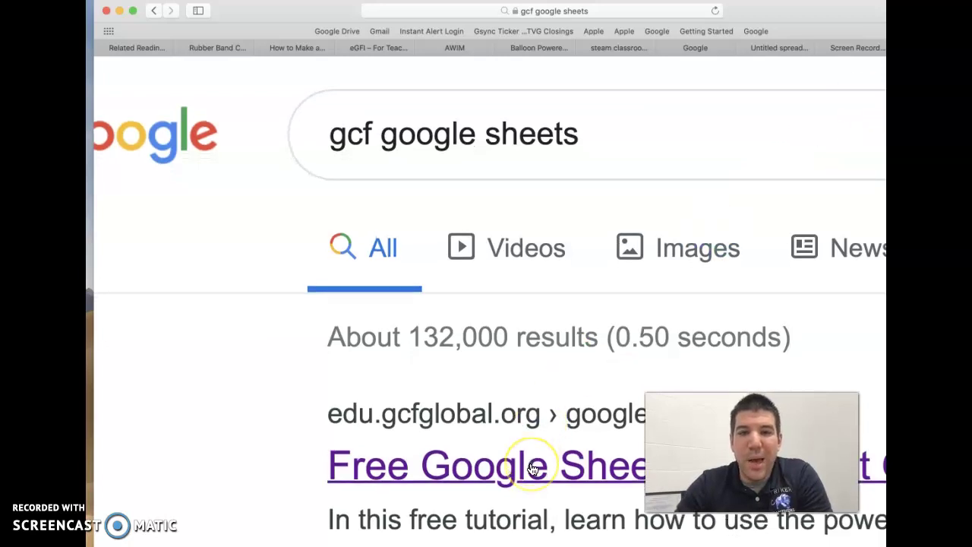
{"action": "left_click", "coordinate": [507, 420]}
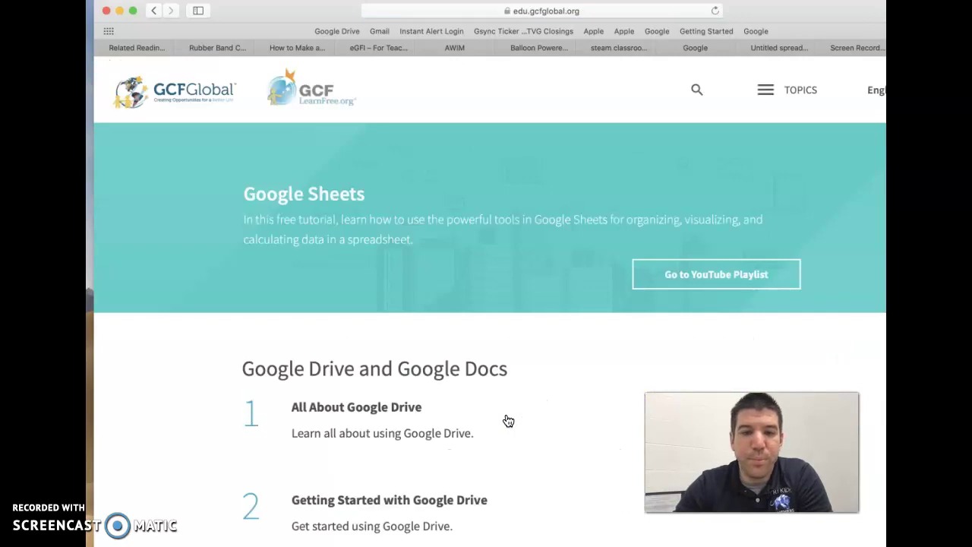
{"action": "scroll", "coordinate": [508, 420], "scroll_direction": "down", "scroll_amount": 10}
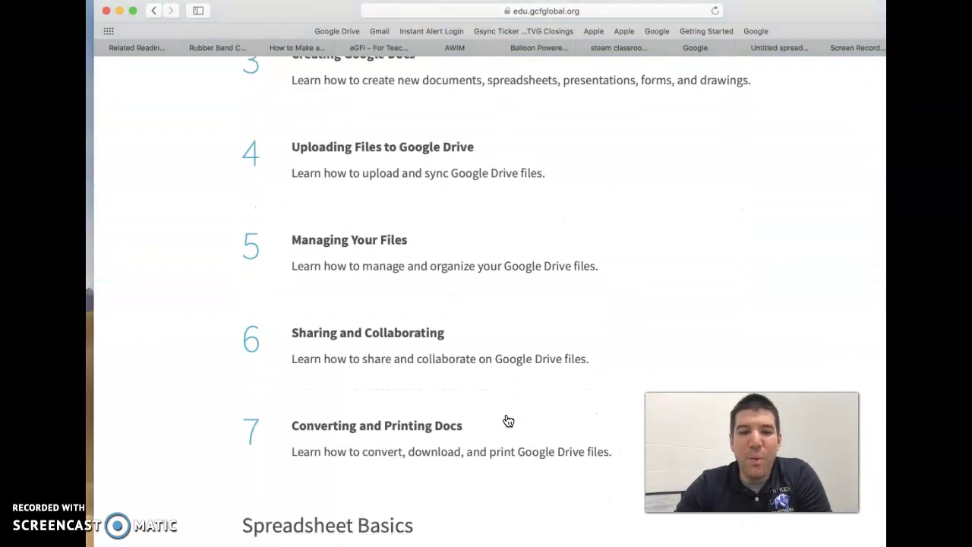
{"action": "scroll", "coordinate": [508, 421], "scroll_direction": "down", "scroll_amount": 3}
{"action": "left_click", "coordinate": [360, 232]}
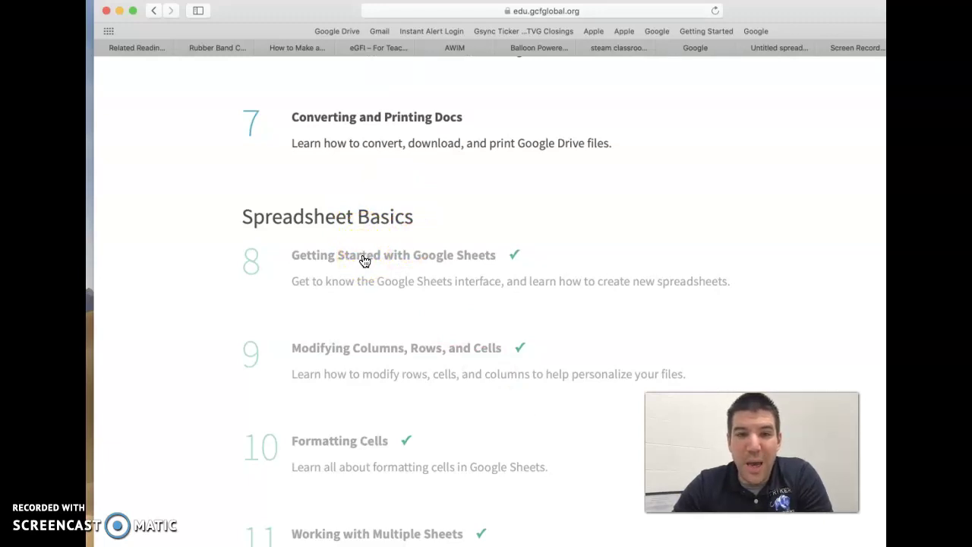
{"action": "left_click", "coordinate": [364, 261]}
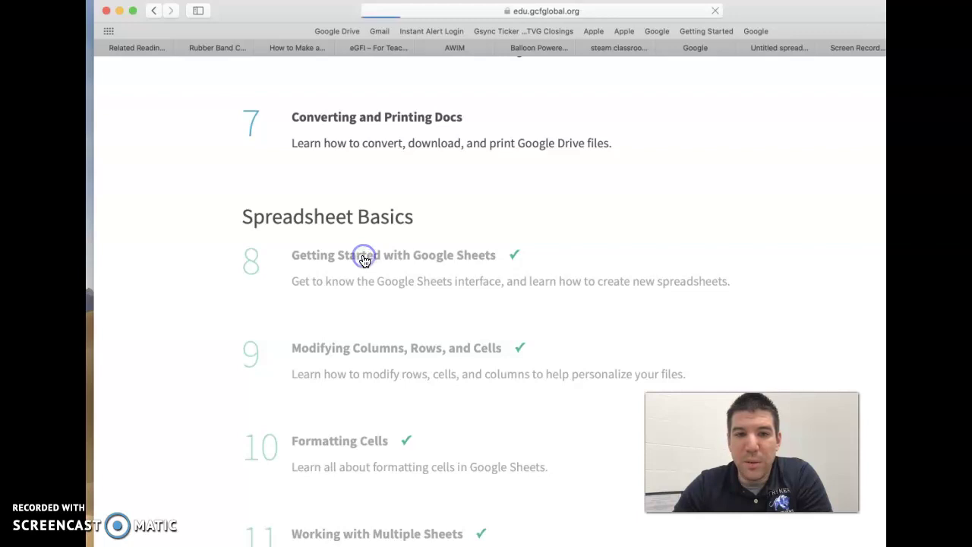
- Scroll the lesson down to The Google Sheets interface section and its Field Trip Checklist diagram
{"action": "scroll", "coordinate": [542, 304], "scroll_direction": "down", "scroll_amount": 4}
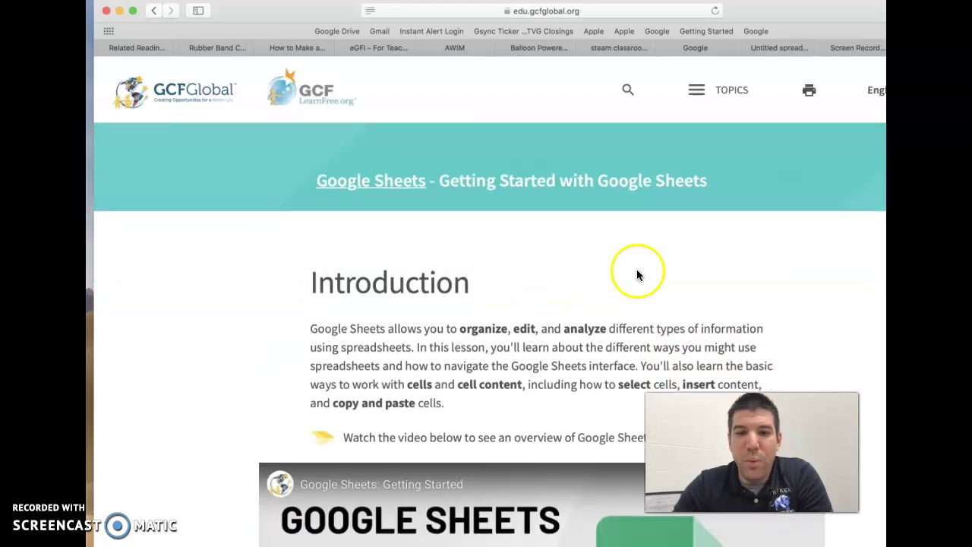
{"action": "scroll", "coordinate": [820, 275], "scroll_direction": "down", "scroll_amount": 10}
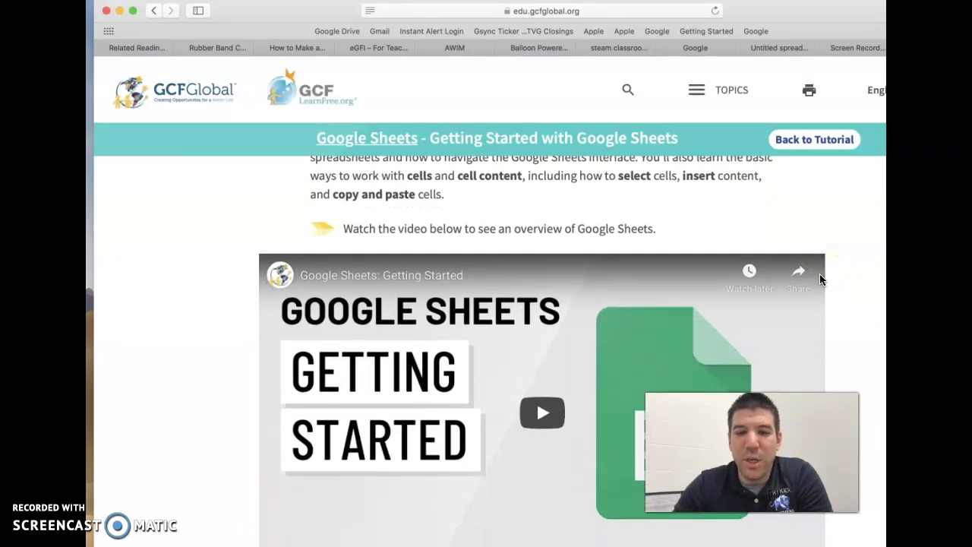
{"action": "scroll", "coordinate": [819, 280], "scroll_direction": "down", "scroll_amount": 12}
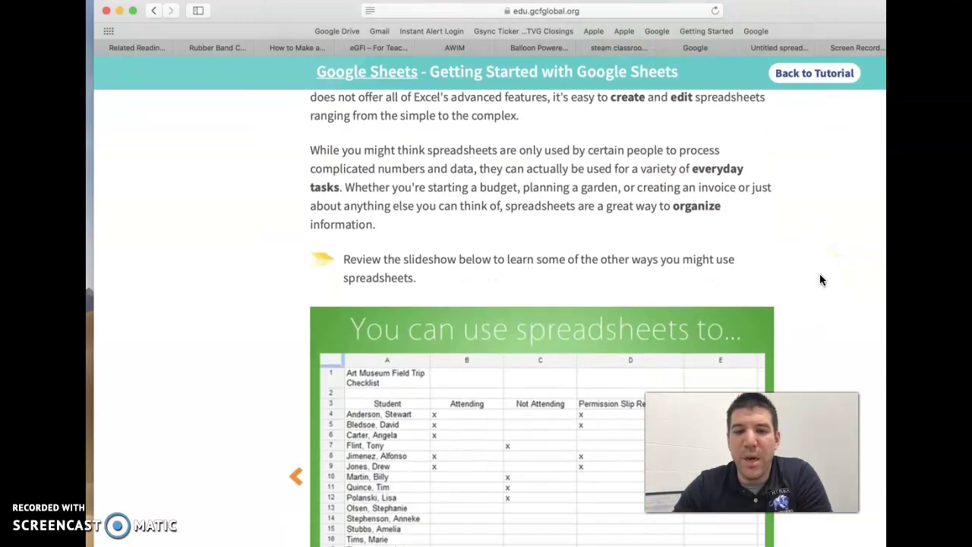
{"action": "scroll", "coordinate": [819, 280], "scroll_direction": "down", "scroll_amount": 20}
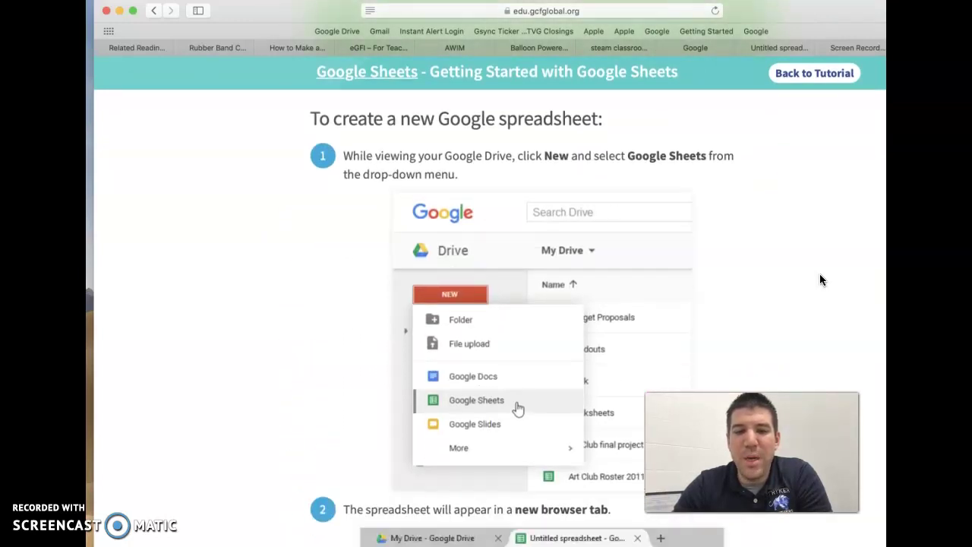
{"action": "scroll", "coordinate": [820, 280], "scroll_direction": "down", "scroll_amount": 15}
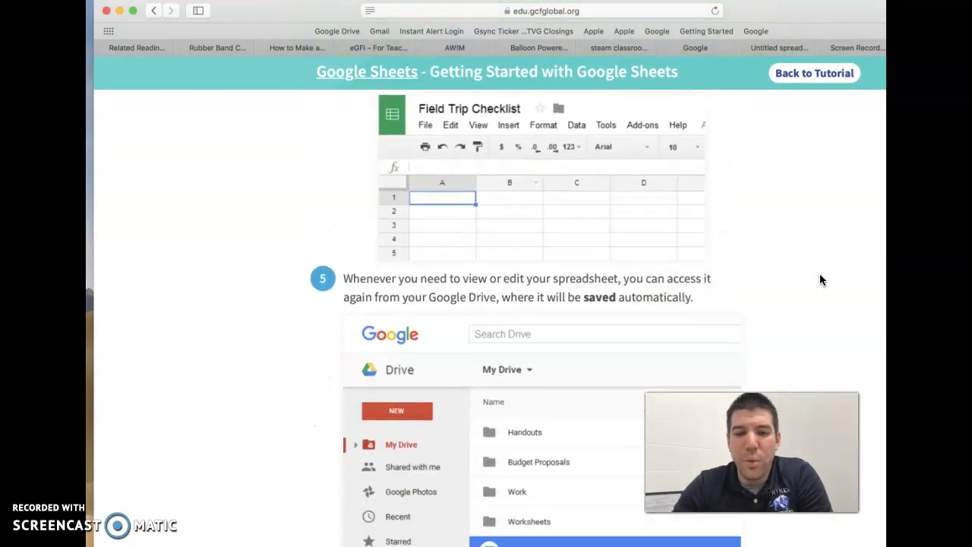
{"action": "scroll", "coordinate": [819, 280], "scroll_direction": "down", "scroll_amount": 8}
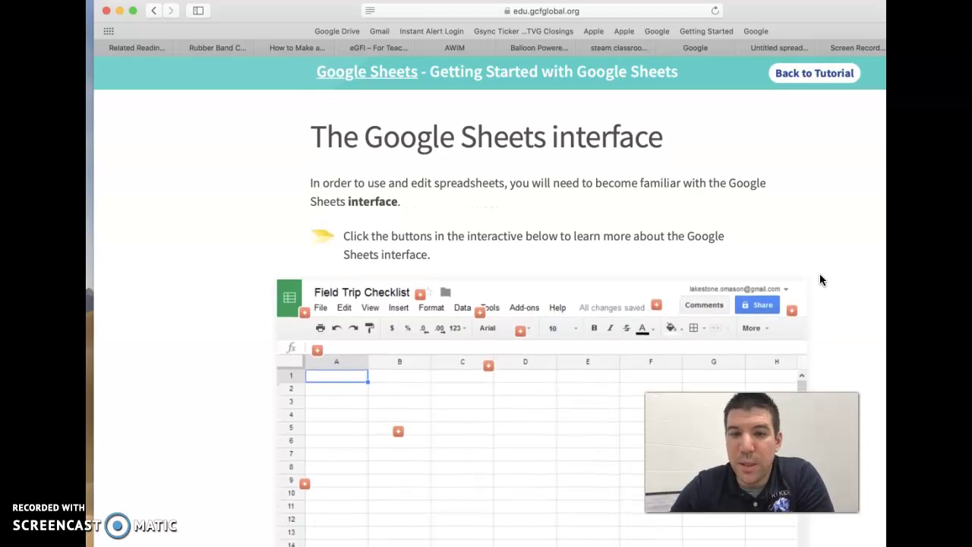
{"action": "left_click", "coordinate": [540, 234]}
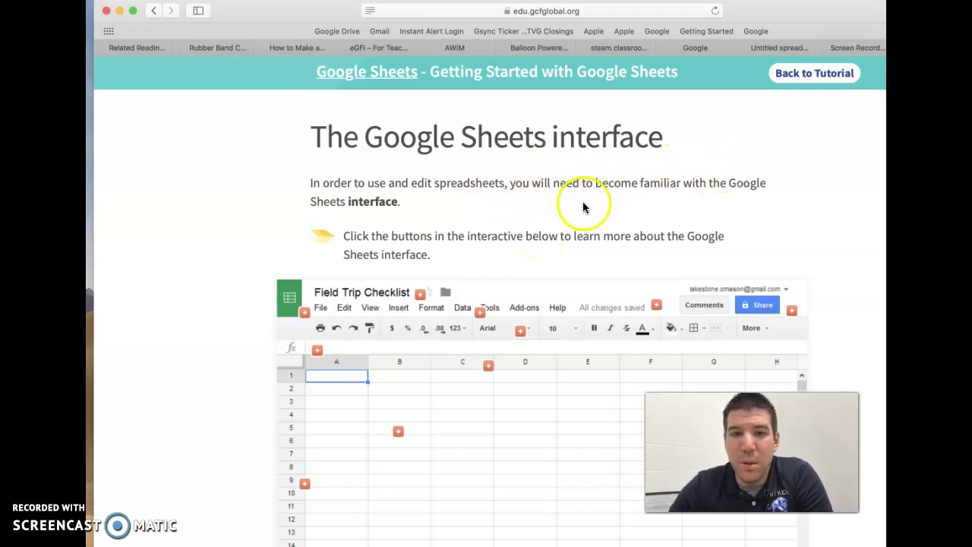
{"action": "scroll", "coordinate": [833, 250], "scroll_direction": "down", "scroll_amount": 2}
{"action": "scroll", "coordinate": [831, 249], "scroll_direction": "down", "scroll_amount": 3}
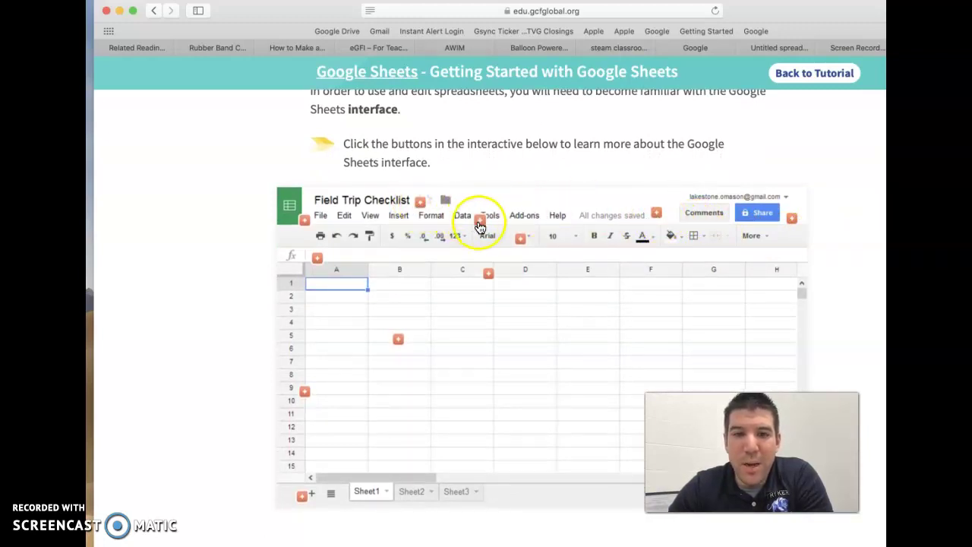
- Show the column C hotspot's popup: columns are vertical cell groups identified by letters
{"action": "left_click", "coordinate": [489, 273]}
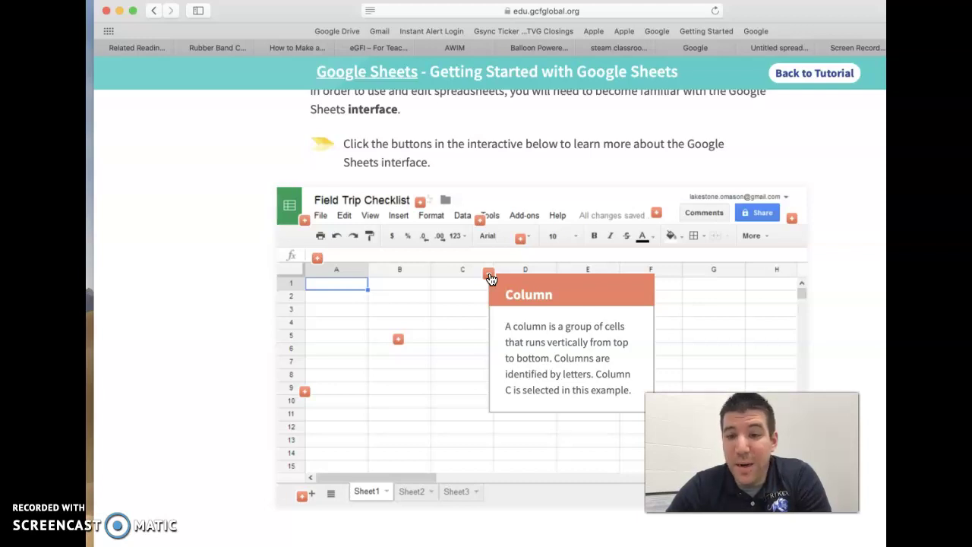
{"action": "left_click", "coordinate": [415, 300]}
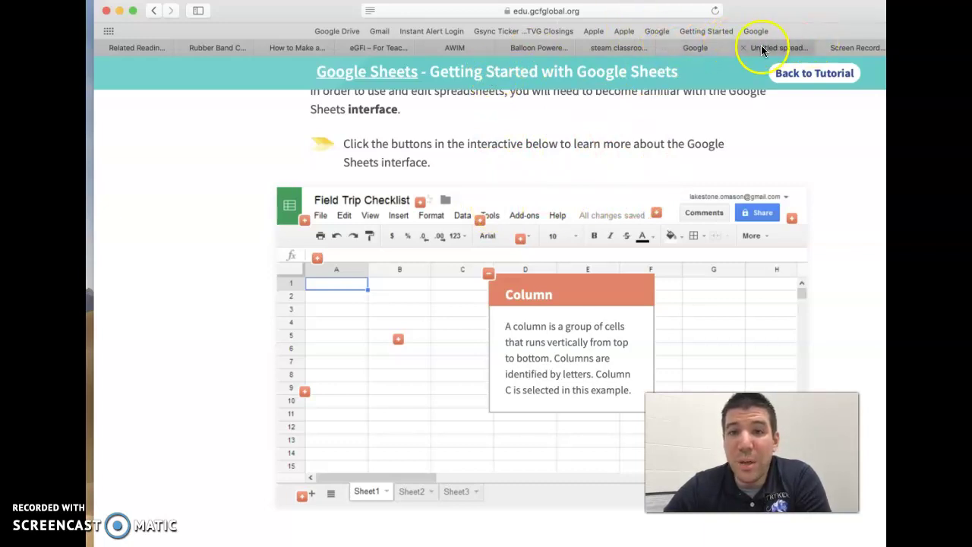
- In the Google tab, search 'GENIAL.LY' and open the genial.ly home page from the results
{"action": "left_click", "coordinate": [718, 47]}
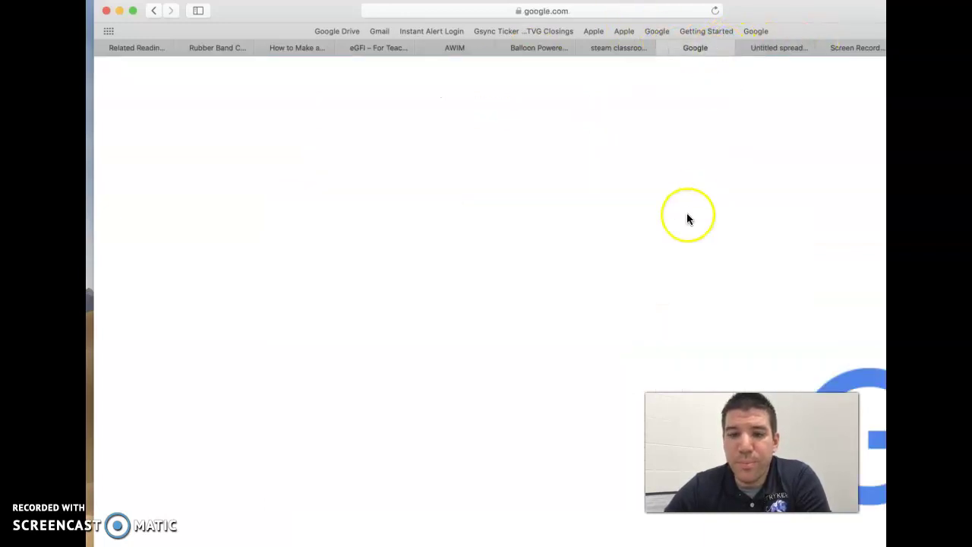
{"action": "type", "text": "G"}
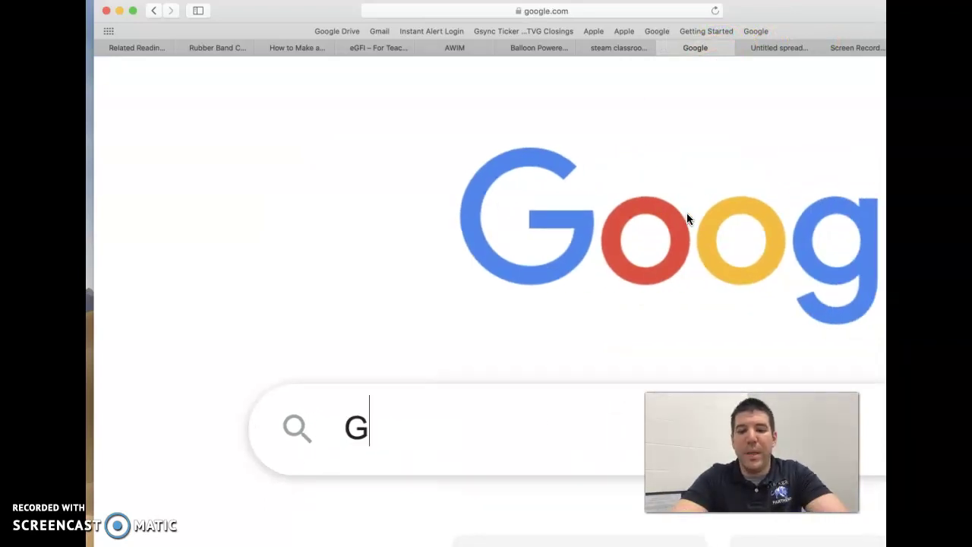
{"action": "type", "text": "ENIAL.LY"}
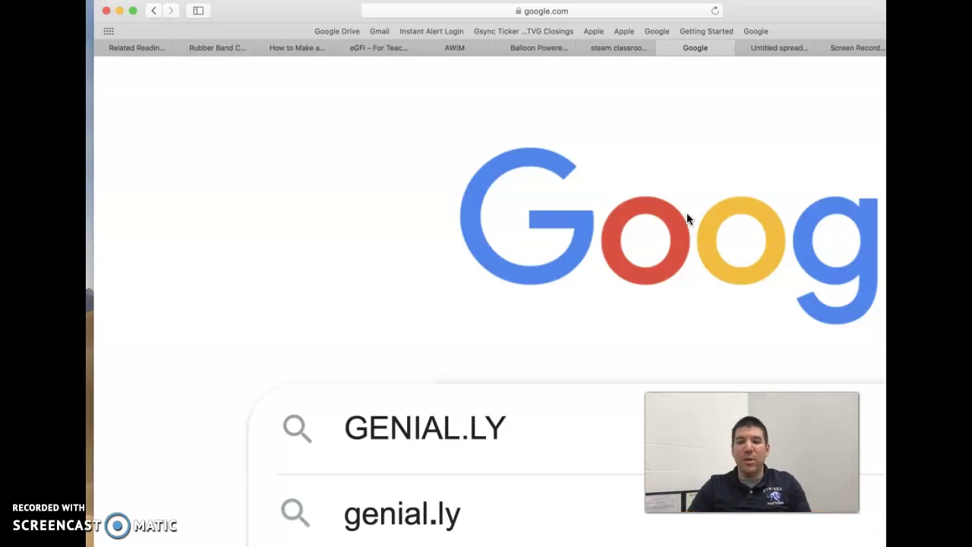
{"action": "key", "text": "Return"}
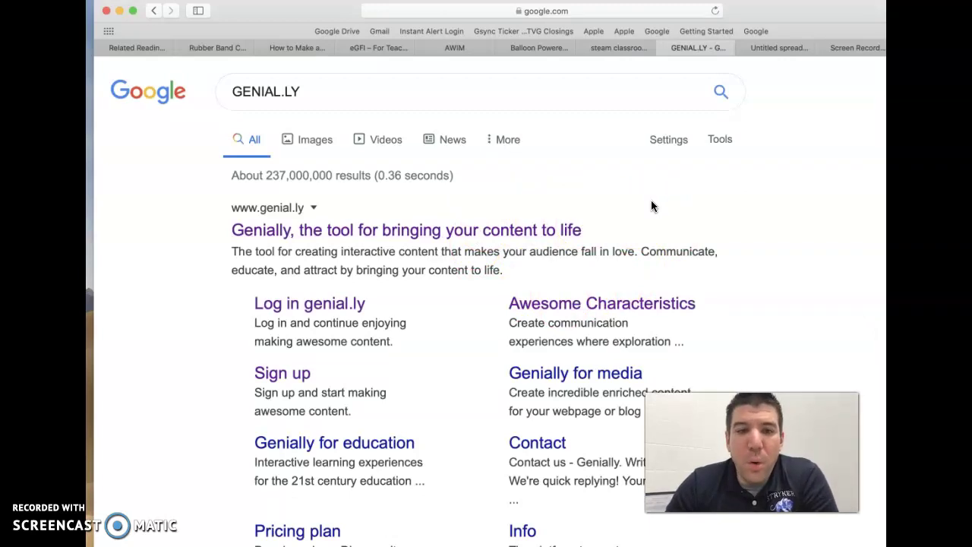
{"action": "left_click", "coordinate": [577, 231]}
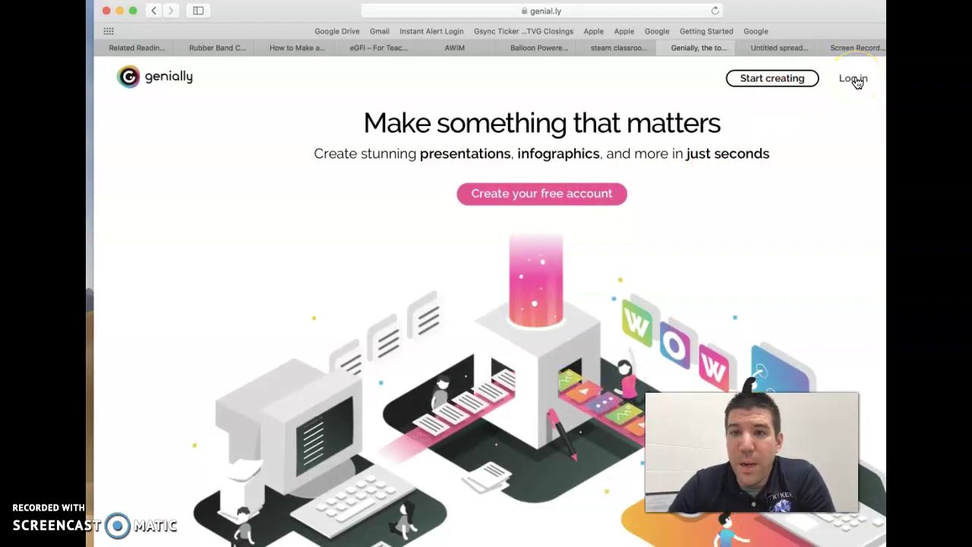
- Log in to Genially with Google, choosing the second Google account
{"action": "left_click", "coordinate": [854, 79]}
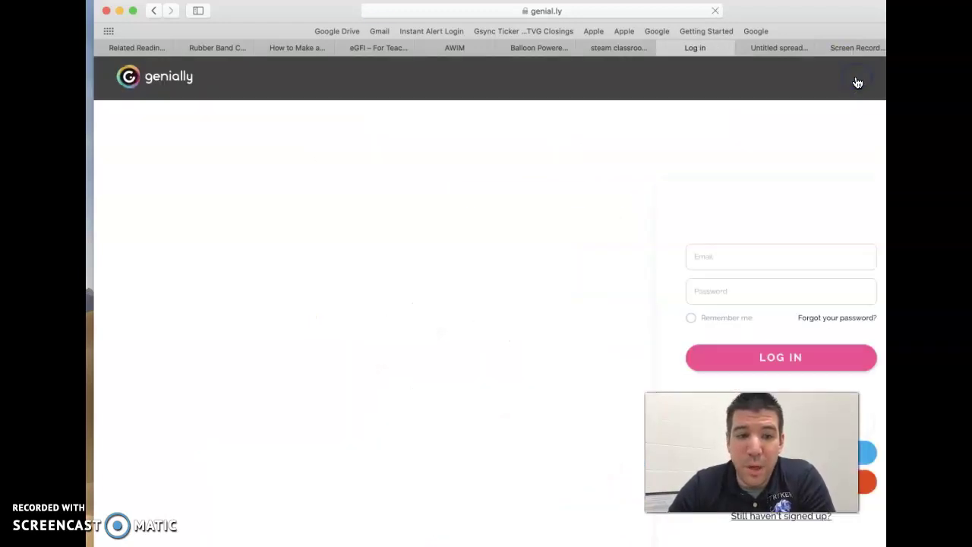
{"action": "left_click", "coordinate": [626, 247]}
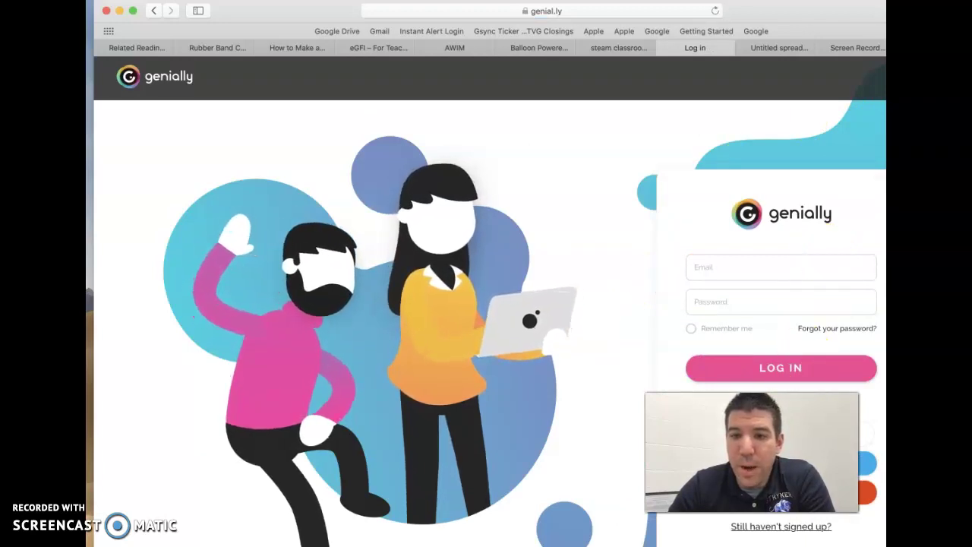
{"action": "scroll", "coordinate": [780, 301], "scroll_direction": "down", "scroll_amount": 1}
{"action": "scroll", "coordinate": [783, 309], "scroll_direction": "up", "scroll_amount": 1}
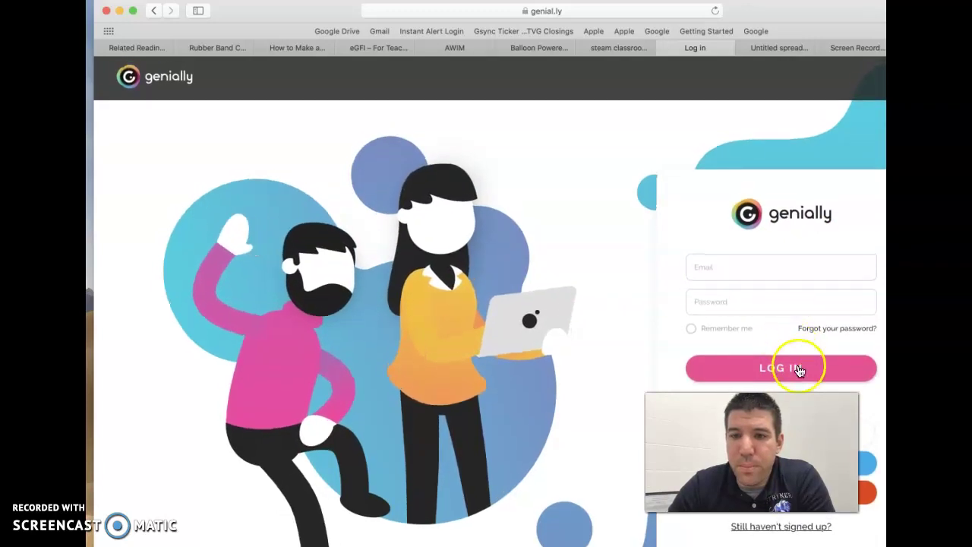
{"action": "left_click", "coordinate": [866, 444]}
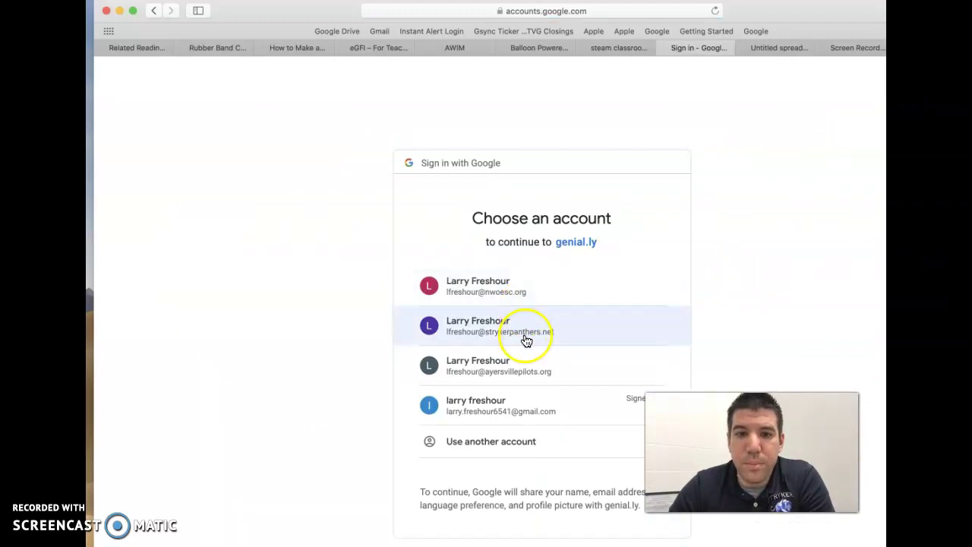
{"action": "left_click", "coordinate": [525, 341]}
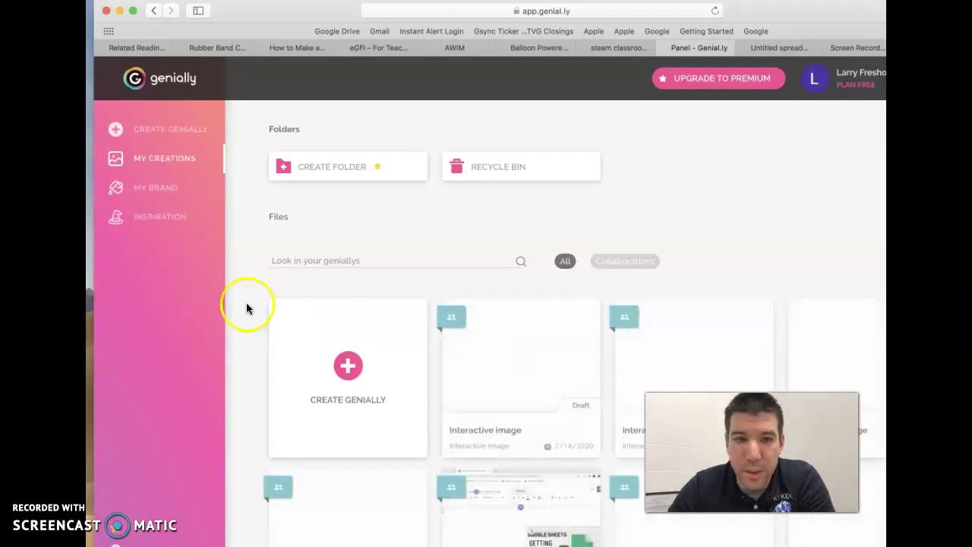
- Start a new genially and choose Interactive Image as its creation type
{"action": "left_click", "coordinate": [348, 367]}
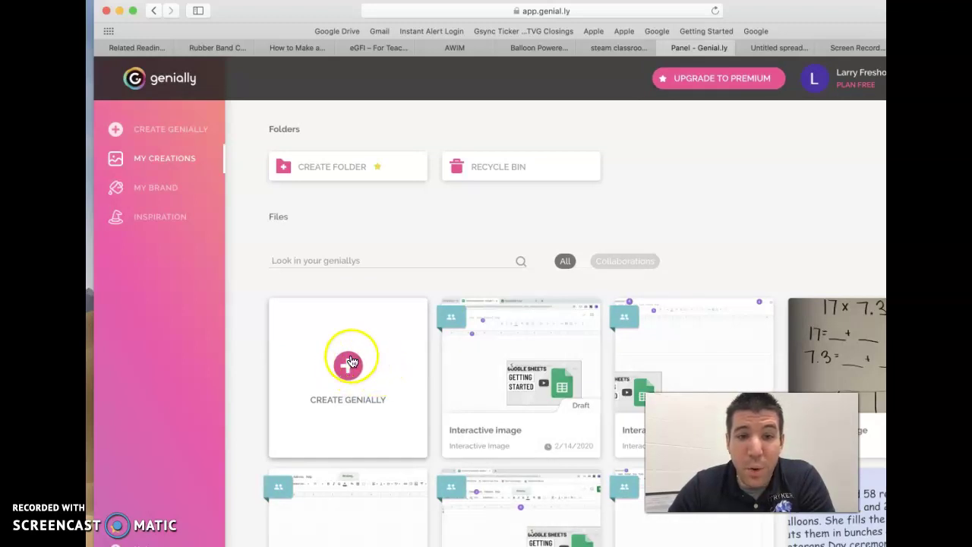
{"action": "left_click", "coordinate": [352, 371]}
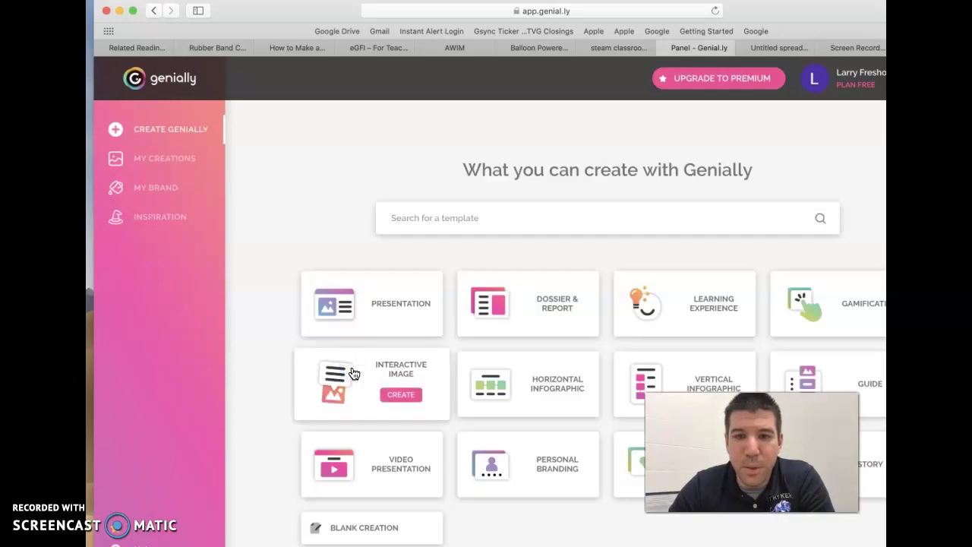
{"action": "left_click", "coordinate": [409, 373]}
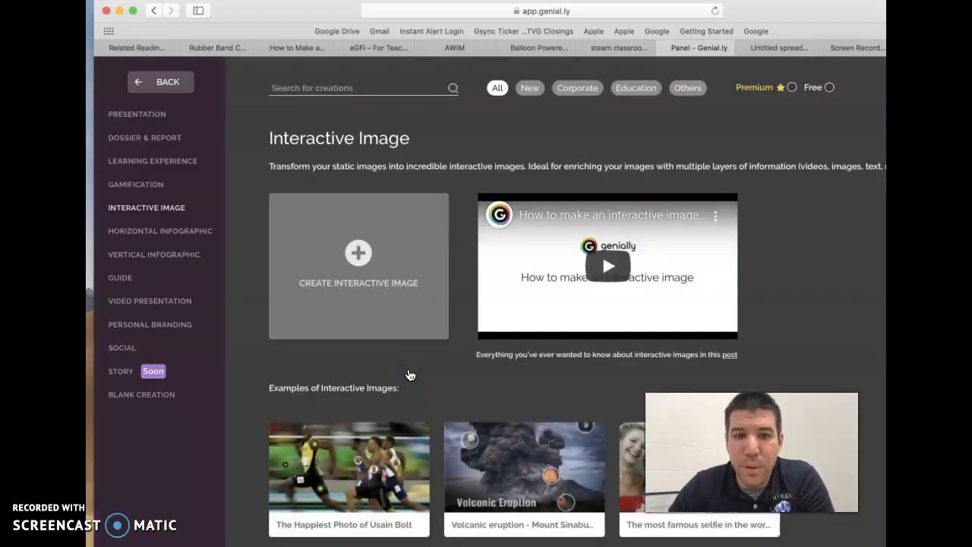
{"action": "left_click", "coordinate": [383, 297]}
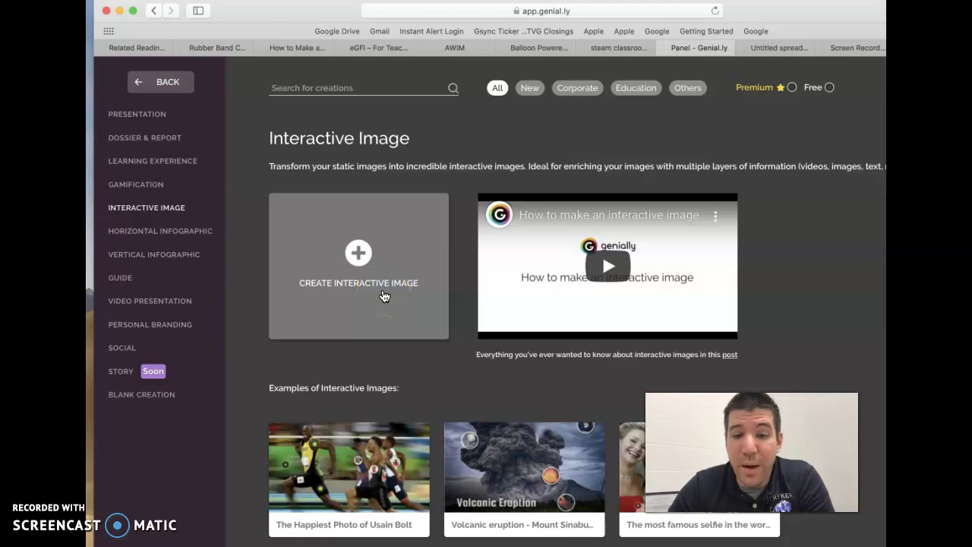
- Upload the newest Desktop screenshot and accept it as the interactive image's background
{"action": "left_click", "coordinate": [384, 296]}
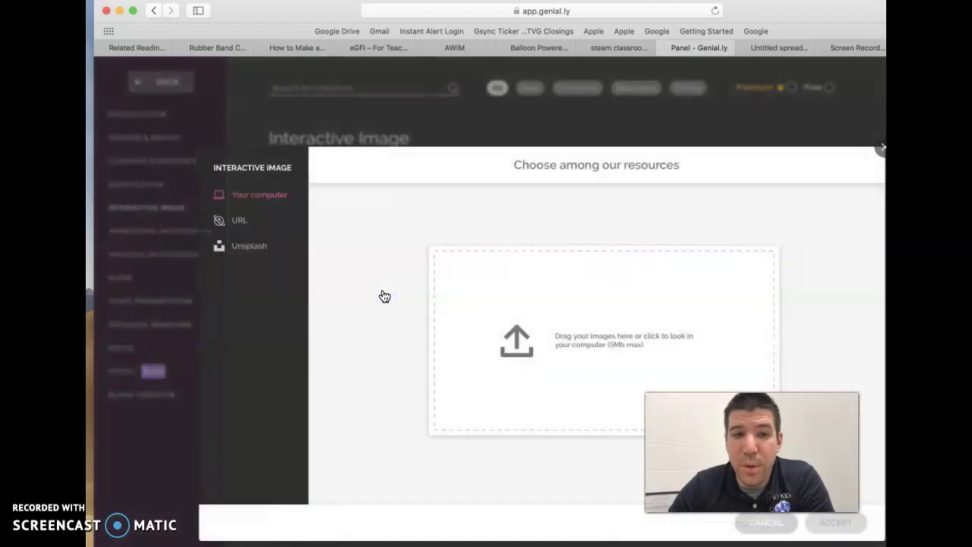
{"action": "left_click", "coordinate": [589, 346]}
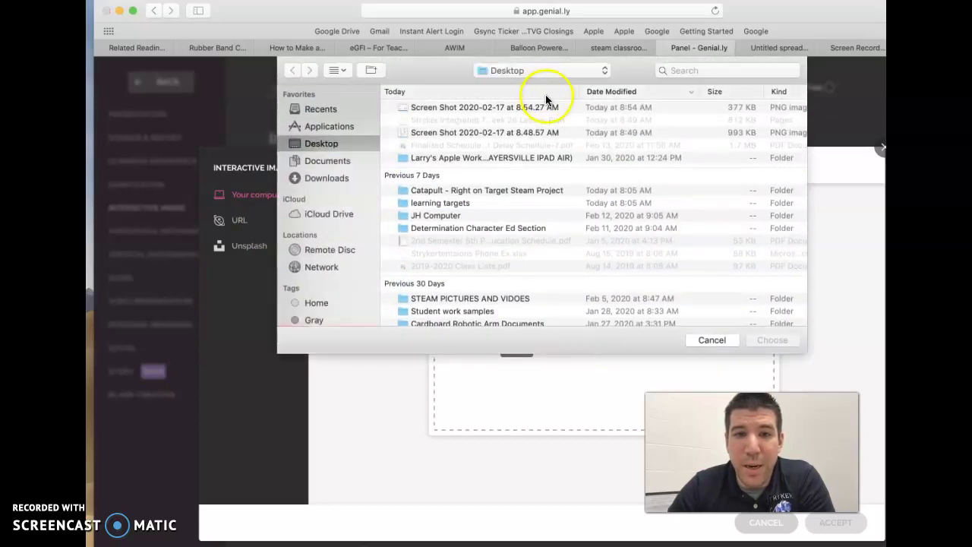
{"action": "left_click", "coordinate": [543, 110]}
{"action": "left_click", "coordinate": [772, 339]}
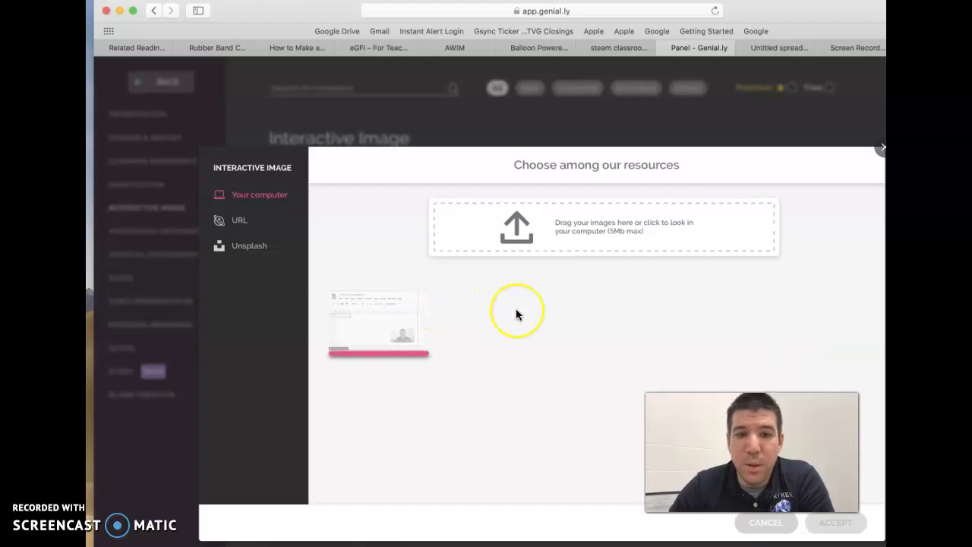
{"action": "left_click", "coordinate": [384, 326]}
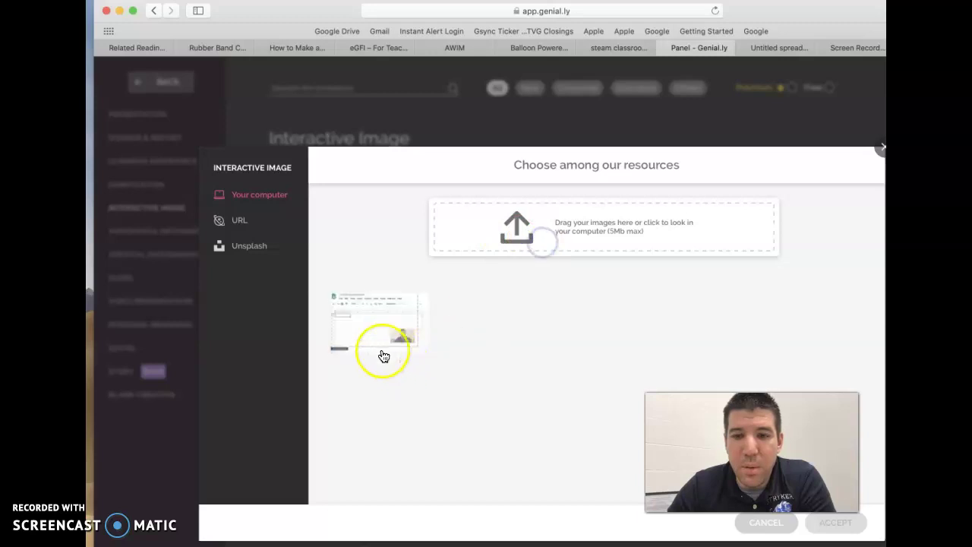
{"action": "left_click", "coordinate": [374, 334]}
{"action": "left_click", "coordinate": [855, 523]}
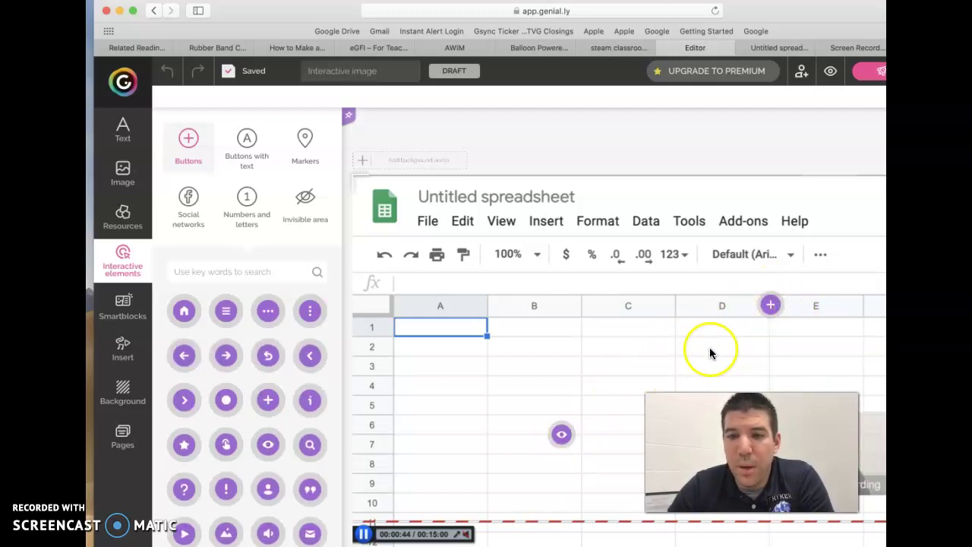
- Remove the unwanted eye button from the spreadsheet image
{"action": "left_click", "coordinate": [562, 434]}
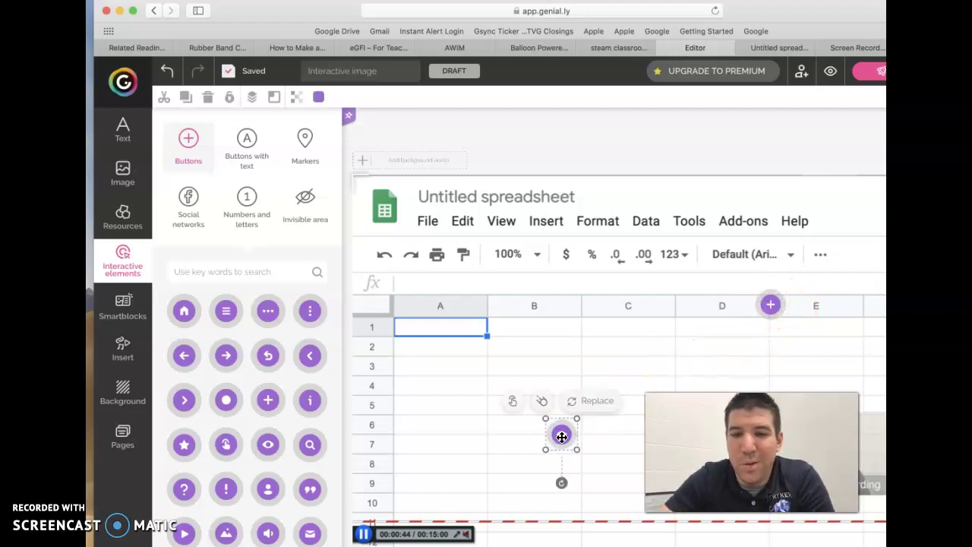
{"action": "left_click_drag", "start_coordinate": [562, 436], "coordinate": [770, 307]}
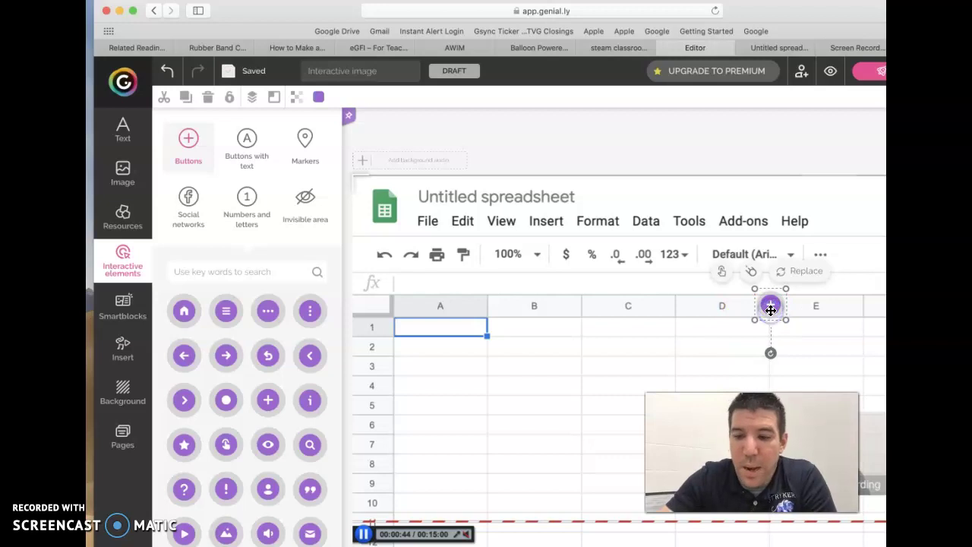
{"action": "key", "text": "Delete"}
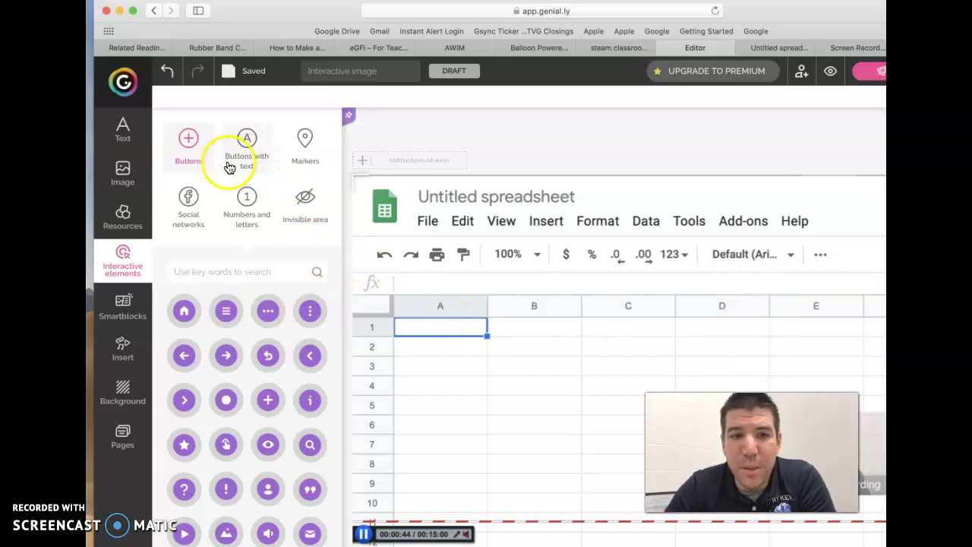
- Drag the '1' marker from Numbers and letters onto the spreadsheet near column B, row 4
{"action": "left_click", "coordinate": [242, 217]}
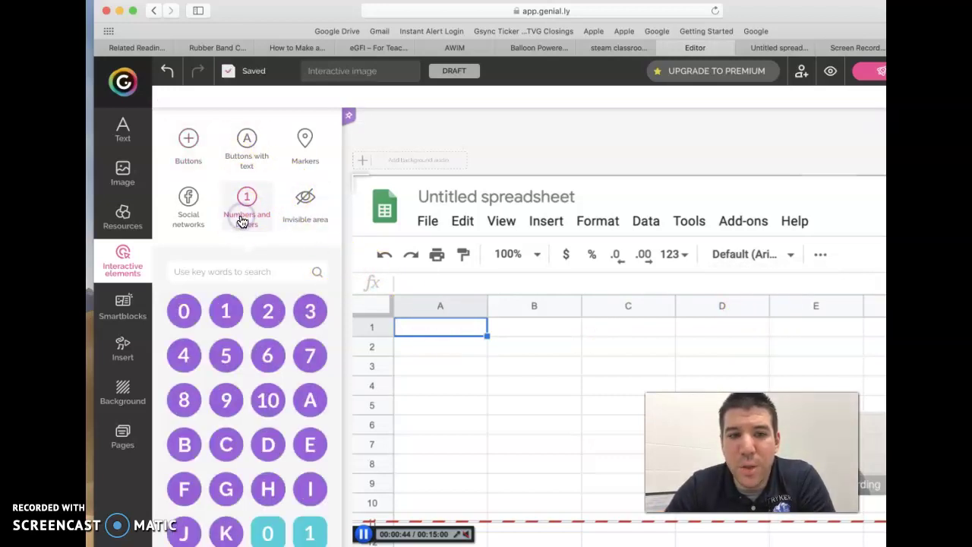
{"action": "scroll", "coordinate": [314, 466], "scroll_direction": "down", "scroll_amount": 5}
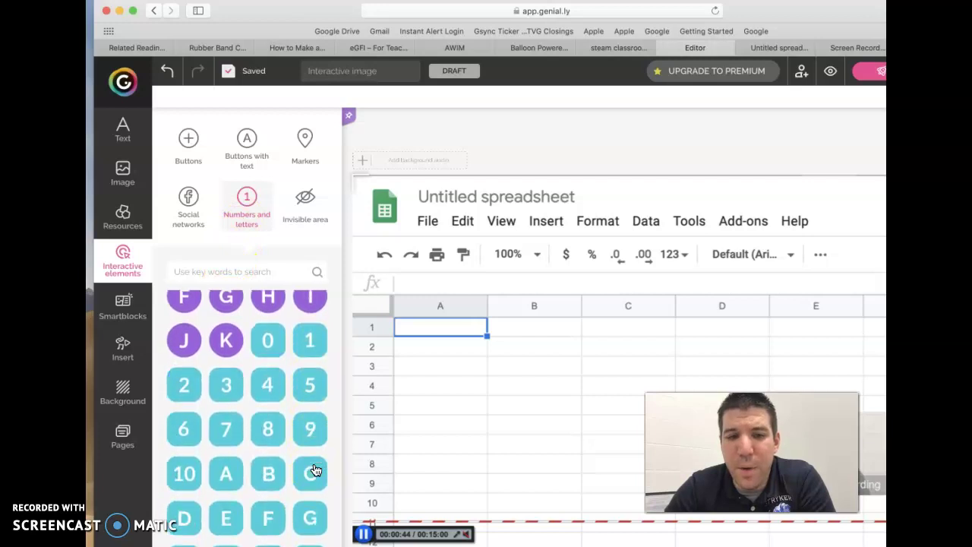
{"action": "scroll", "coordinate": [314, 468], "scroll_direction": "down", "scroll_amount": 1}
{"action": "scroll", "coordinate": [315, 469], "scroll_direction": "up", "scroll_amount": 3}
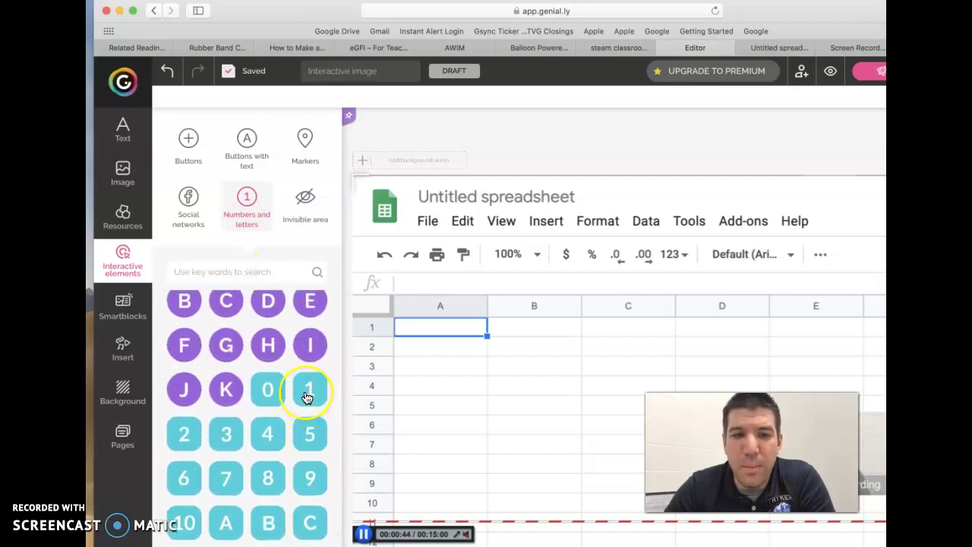
{"action": "left_click_drag", "start_coordinate": [307, 398], "coordinate": [531, 384]}
- Place the number 1 marker over cell B4 in the spreadsheet screenshot
{"action": "left_click", "coordinate": [588, 388]}
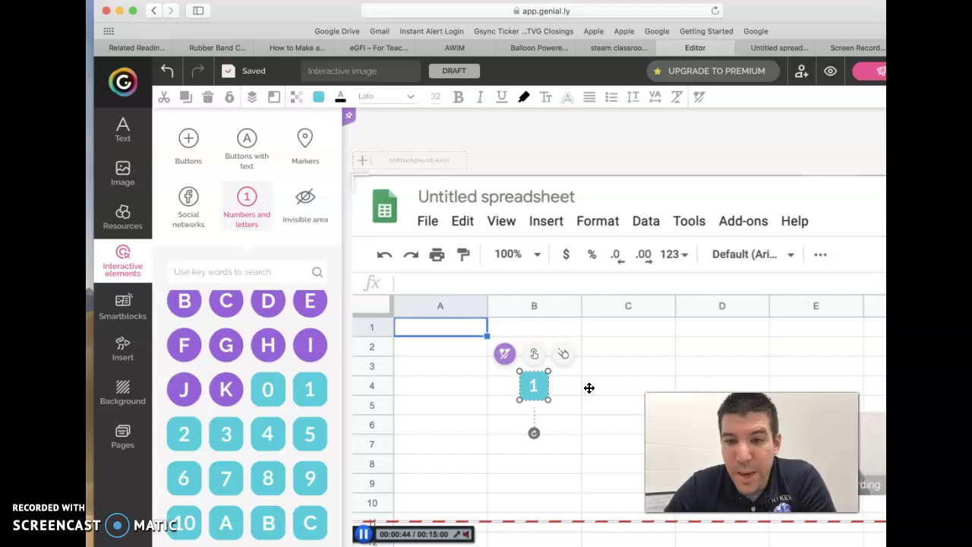
{"action": "left_click", "coordinate": [536, 359]}
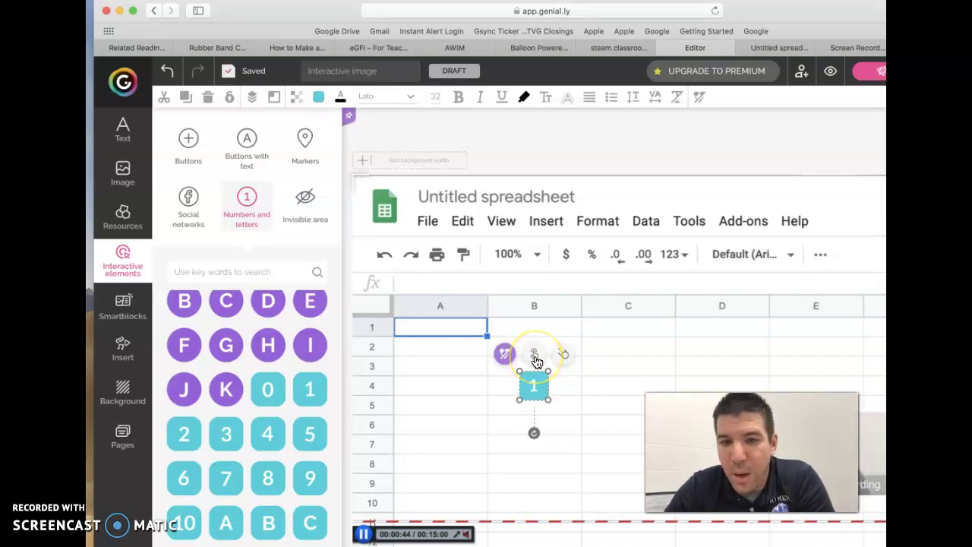
{"action": "left_click", "coordinate": [536, 360]}
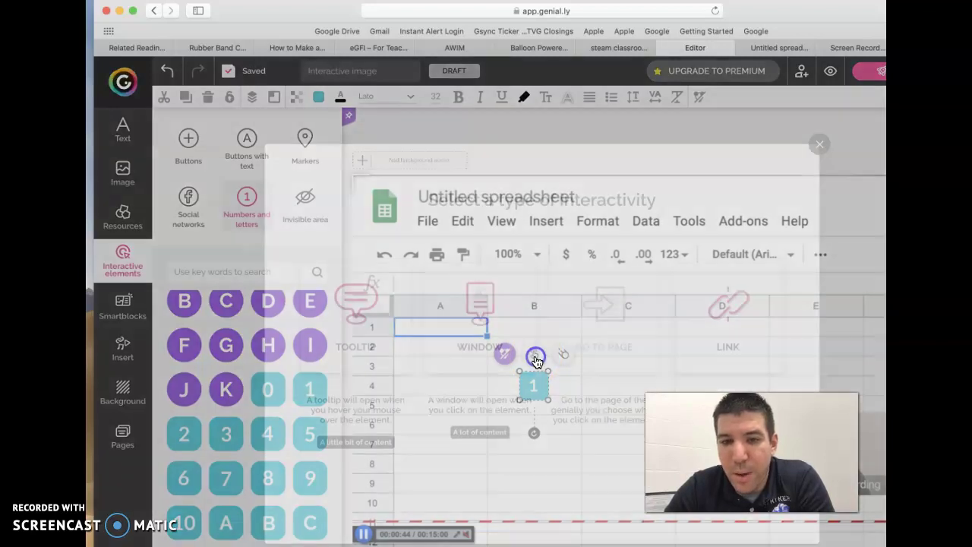
- Give the 1 marker a tooltip titled 'ACTIVE CELL' explaining the cell is used for work and its address
{"action": "left_click", "coordinate": [365, 334]}
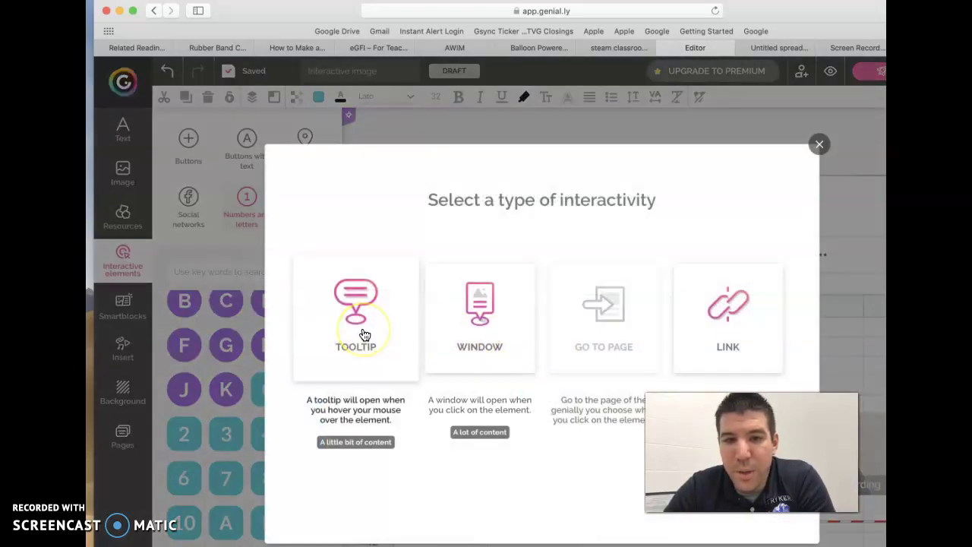
{"action": "left_click", "coordinate": [364, 232]}
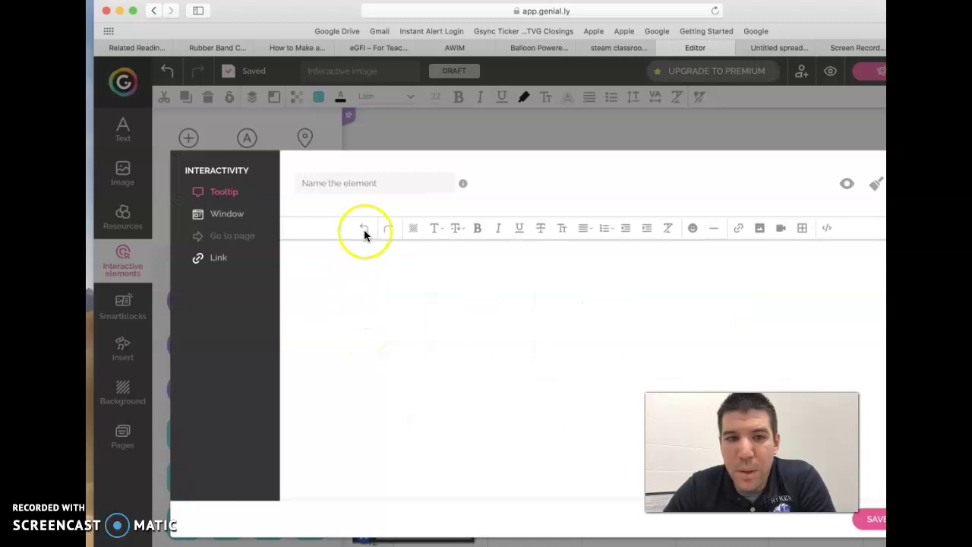
{"action": "left_click", "coordinate": [373, 187]}
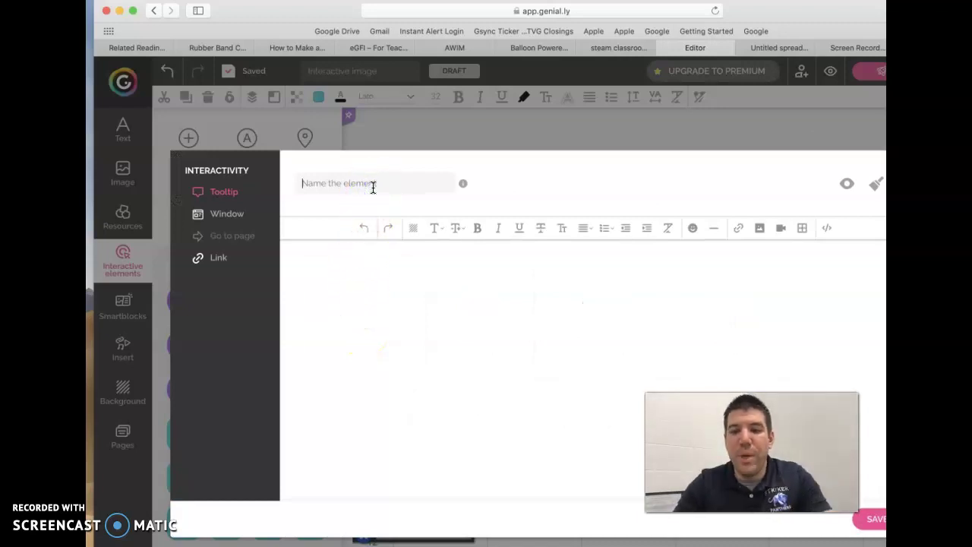
{"action": "type", "text": "ACT"}
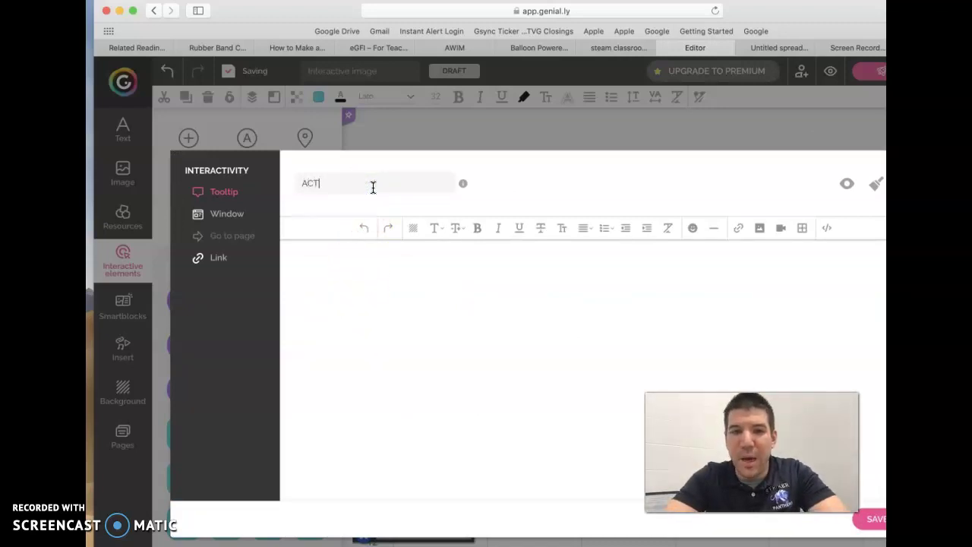
{"action": "type", "text": "IVE CELL"}
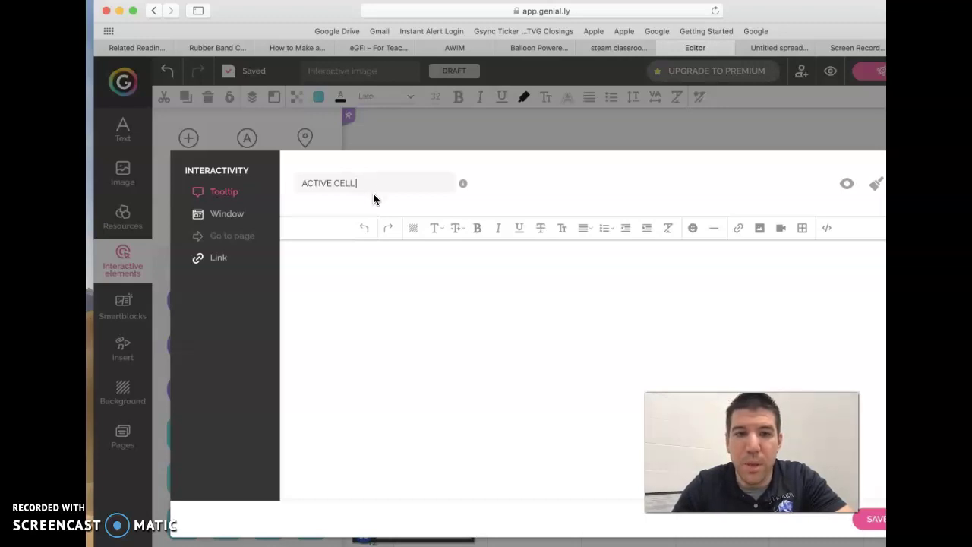
{"action": "left_click", "coordinate": [378, 283]}
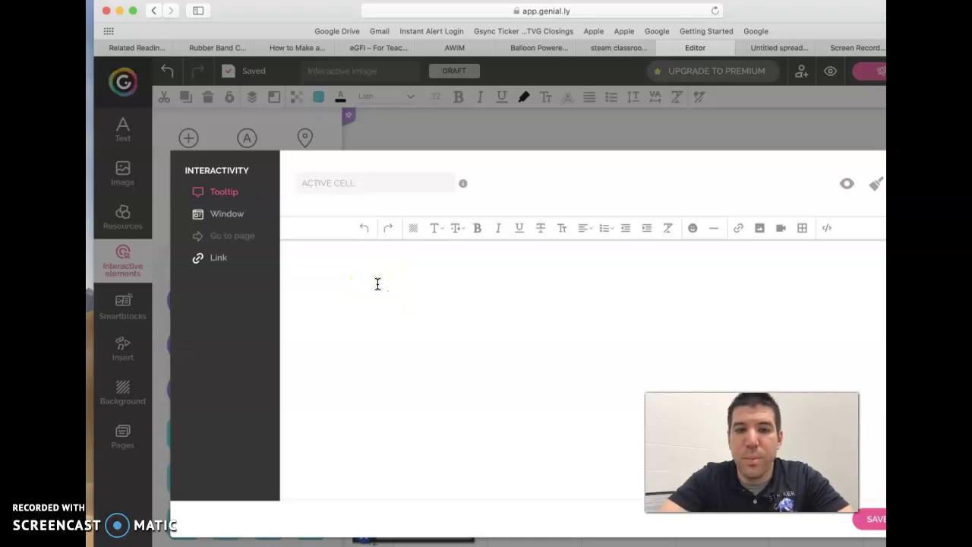
{"action": "type", "text": "THIS C"}
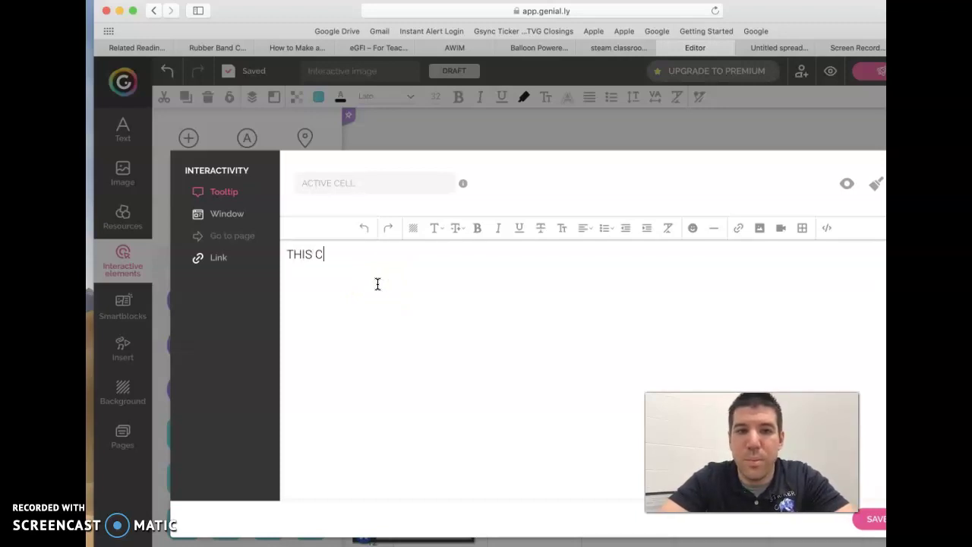
{"action": "type", "text": "ELL IS BEING"}
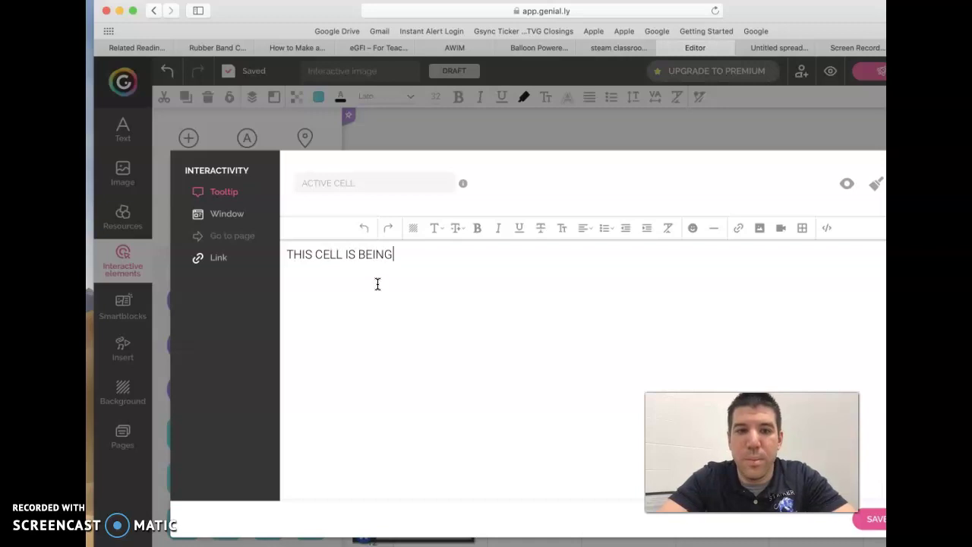
{"action": "type", "text": " USED "}
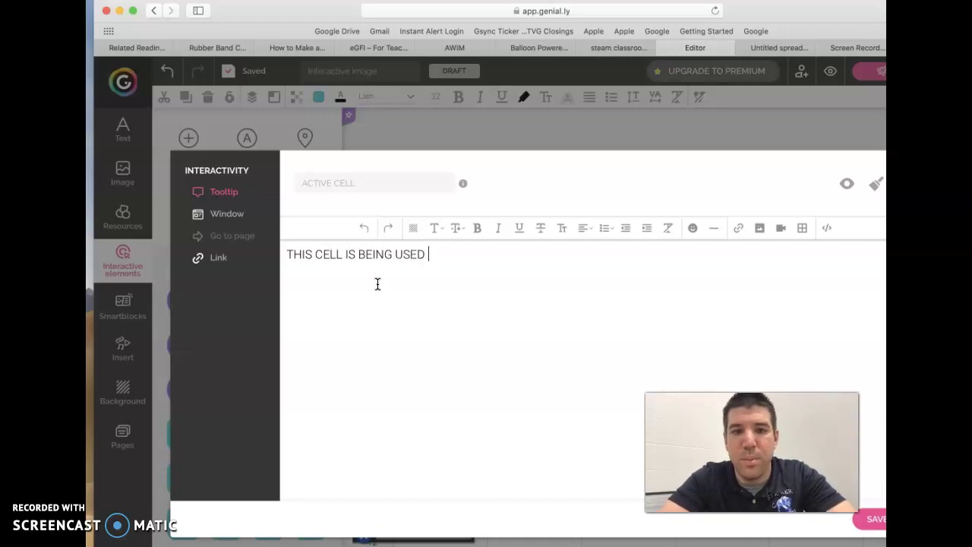
{"action": "type", "text": "TO DO WORK IN."}
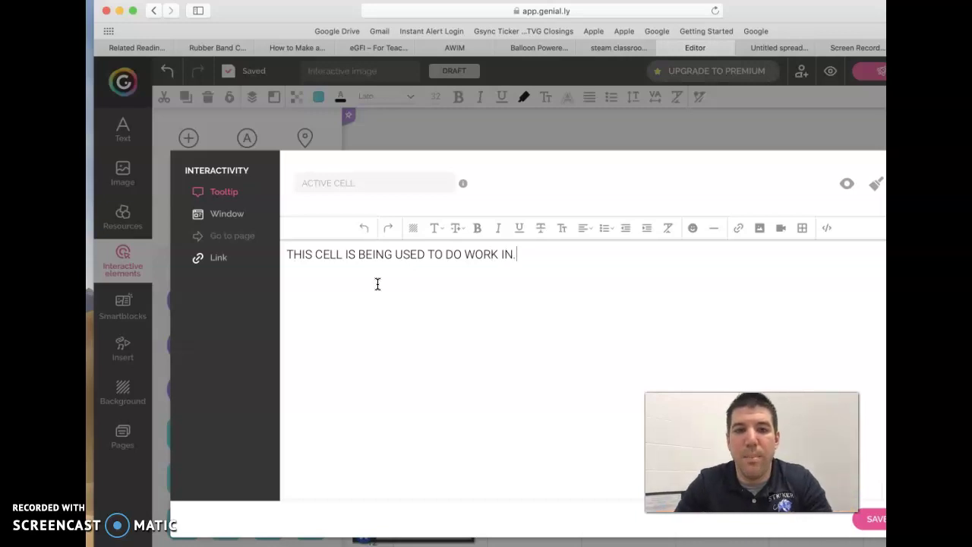
{"action": "type", "text": "  ITS ADDRESS IS B4."}
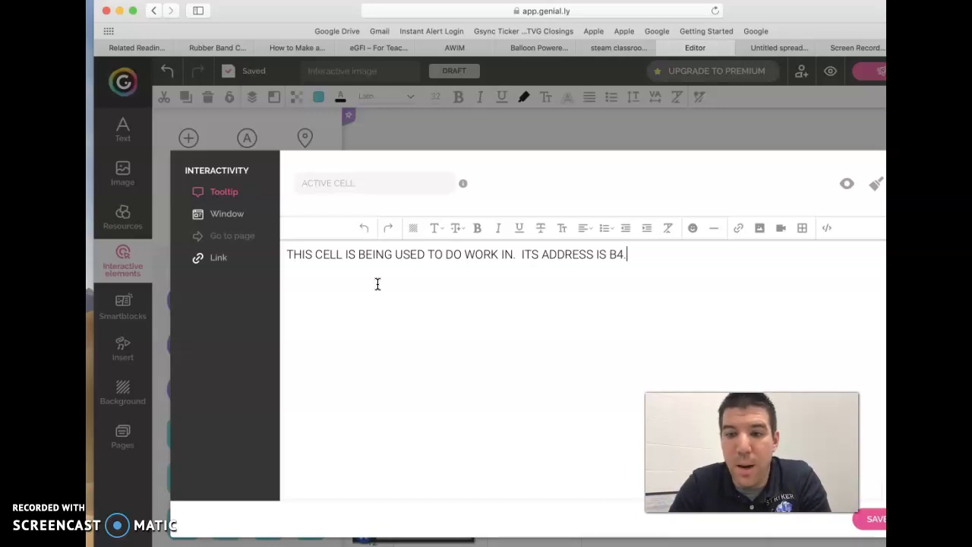
- Save the ACTIVE CELL tooltip and preview that hovering the 1 marker shows the B4 explanation
{"action": "left_click", "coordinate": [873, 520]}
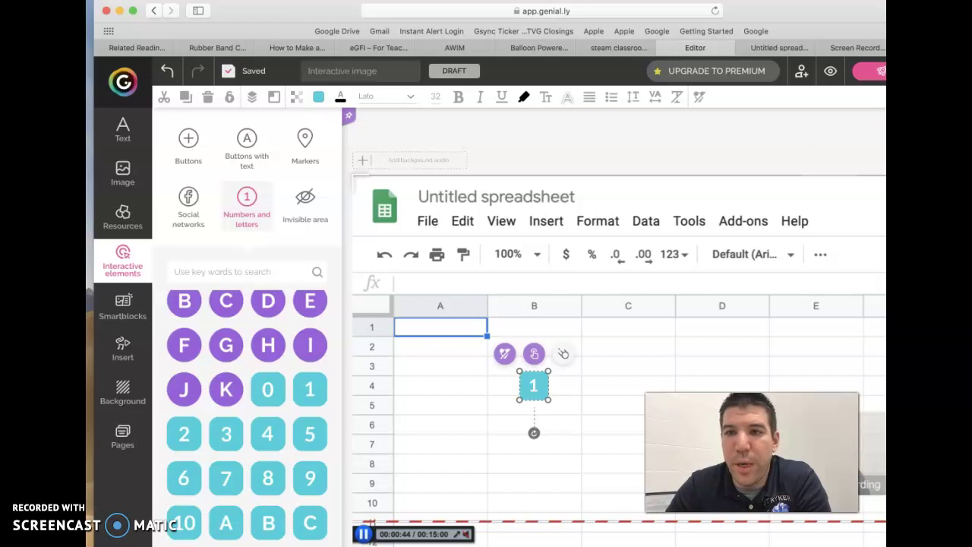
{"action": "left_click", "coordinate": [830, 73]}
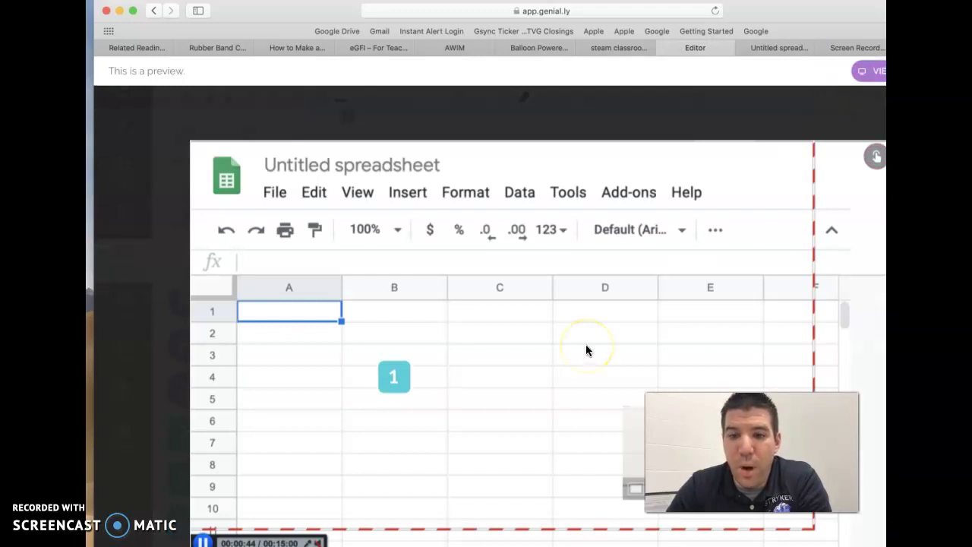
{"action": "mouse_move", "coordinate": [396, 378]}
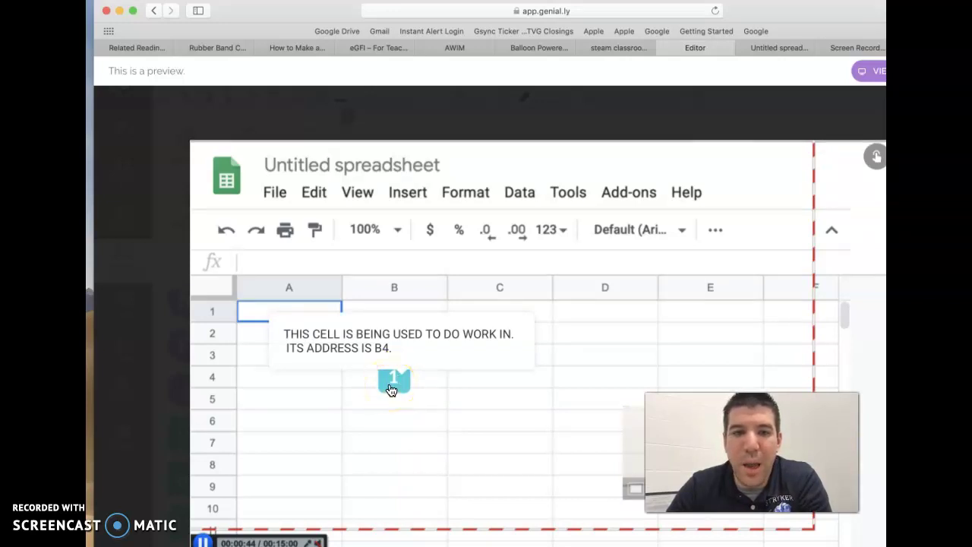
{"action": "left_click", "coordinate": [521, 382]}
{"action": "left_click", "coordinate": [874, 74]}
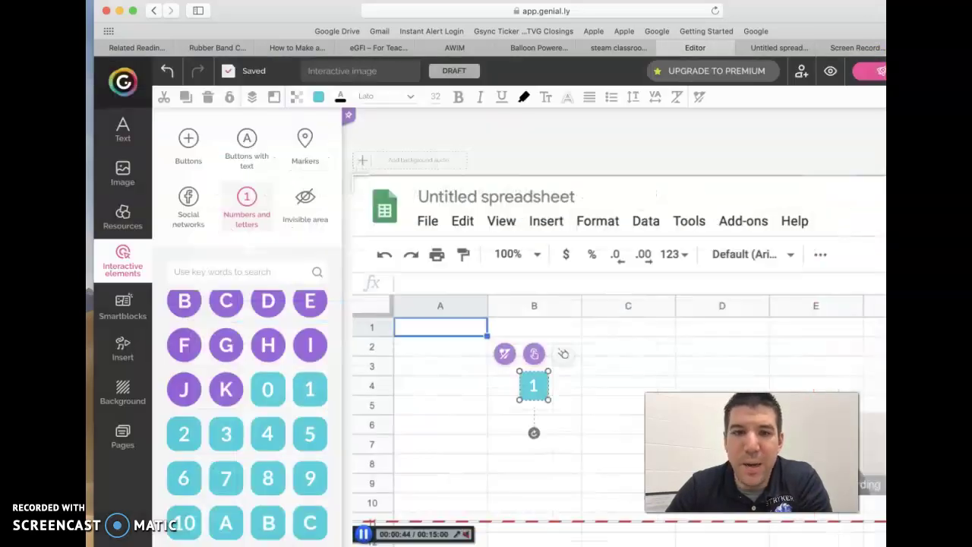
- Add a 7 marker over column D's header, then switch to the GCFGlobal tutorial tab
{"action": "left_click", "coordinate": [617, 378]}
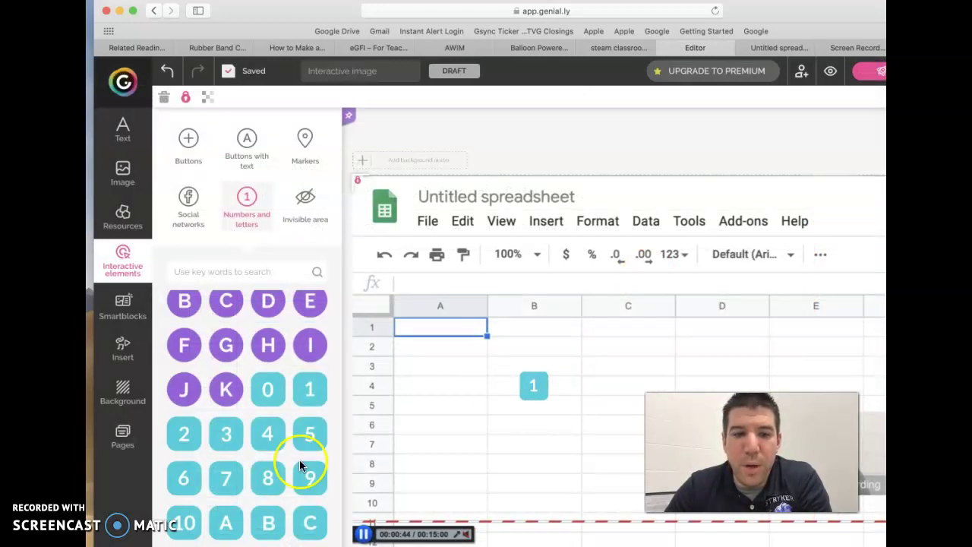
{"action": "left_click_drag", "start_coordinate": [228, 478], "coordinate": [740, 307]}
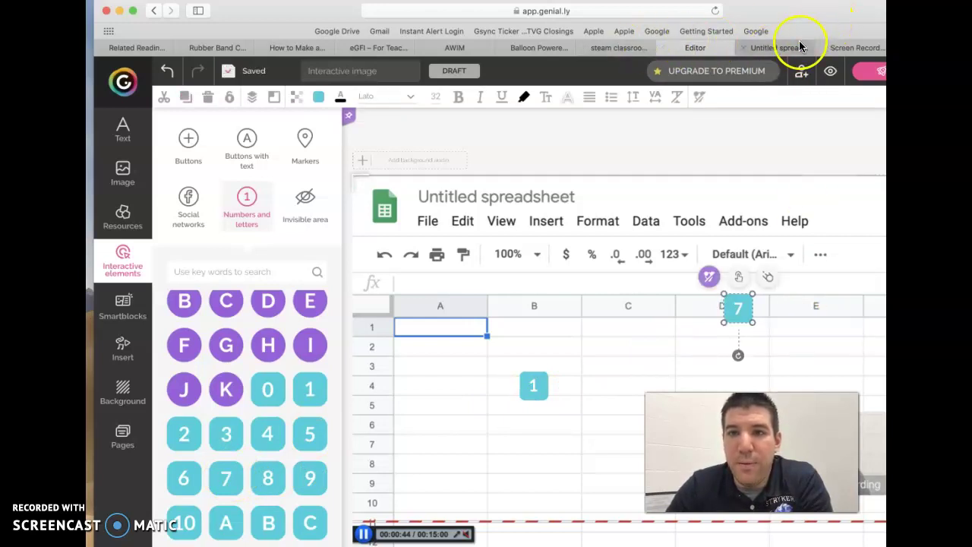
{"action": "left_click", "coordinate": [837, 47]}
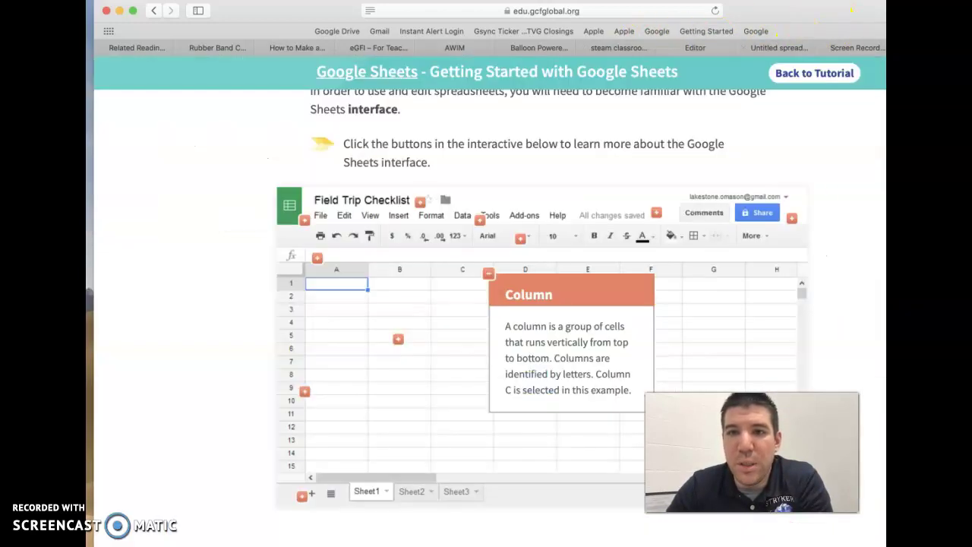
- View the home-screen note, then the Row explanation at row 9 in GCFGlobal's example
{"action": "left_click", "coordinate": [305, 222]}
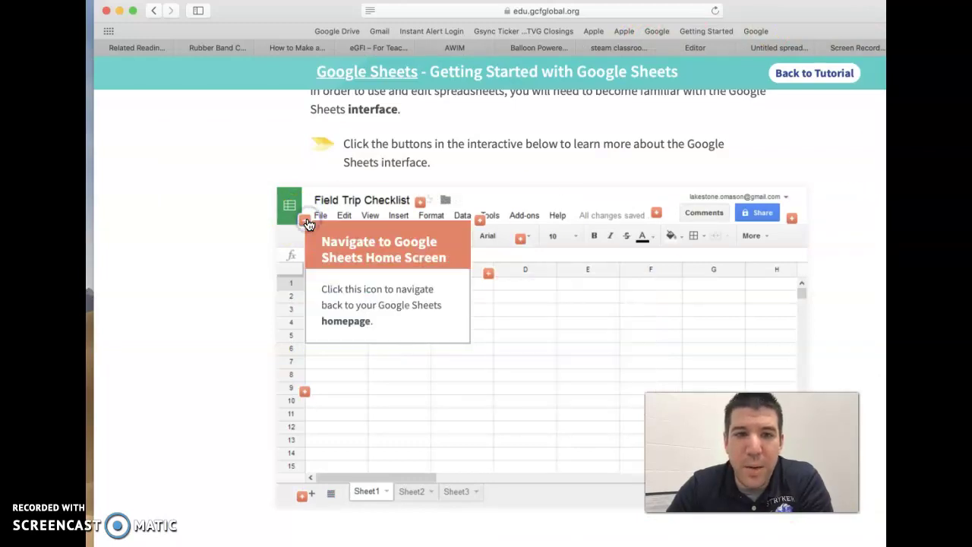
{"action": "left_click", "coordinate": [305, 391]}
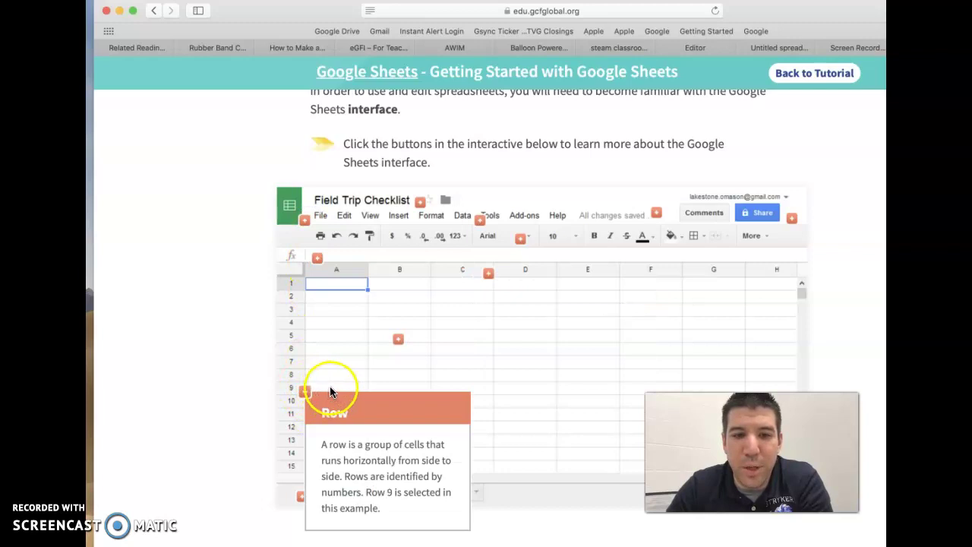